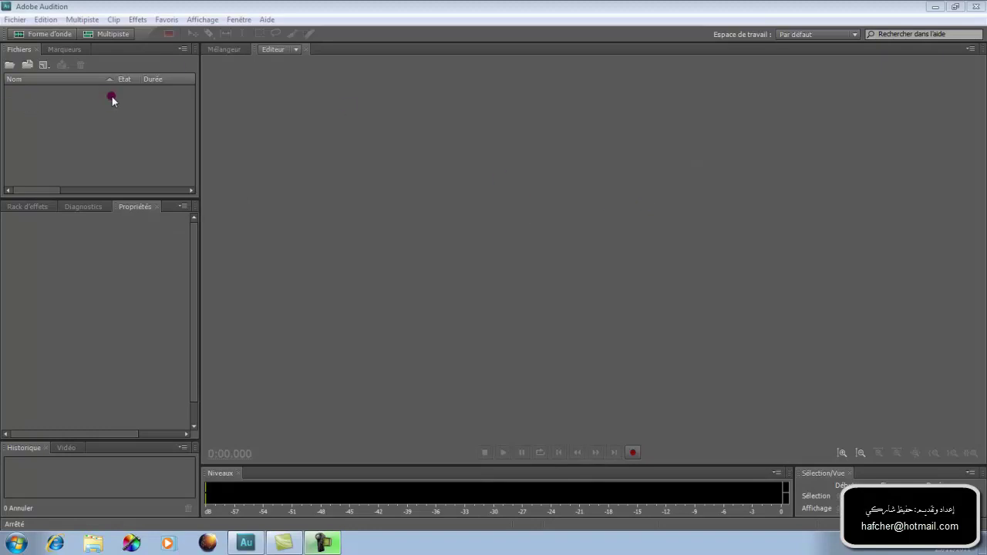
# - Open the audio file coran from the couper folder
pyautogui.click(25, 67)
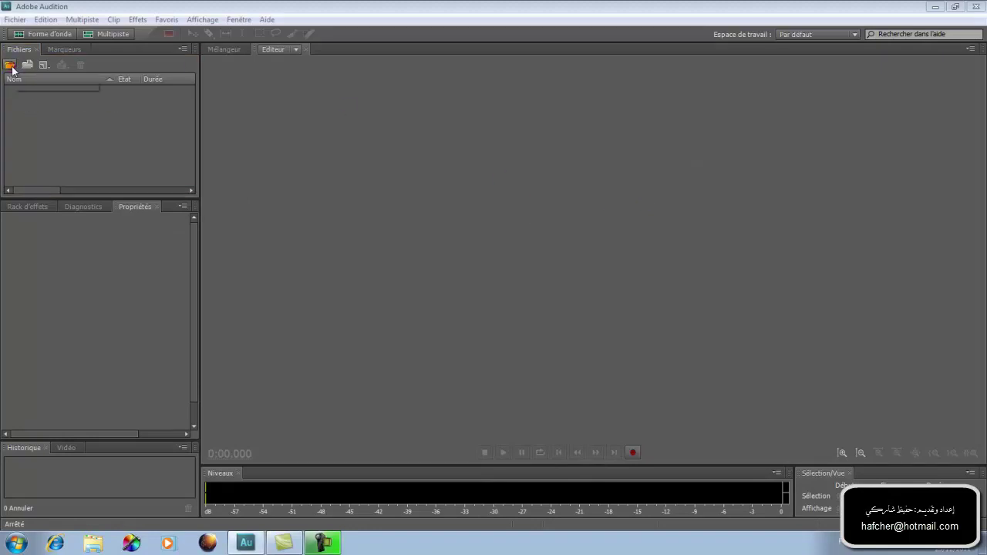
pyautogui.click(179, 156)
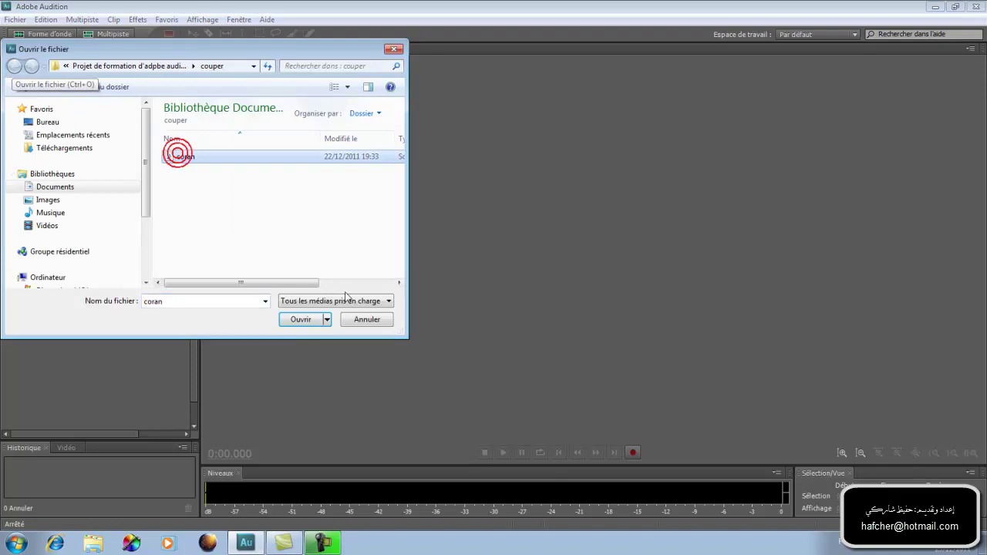
pyautogui.click(297, 321)
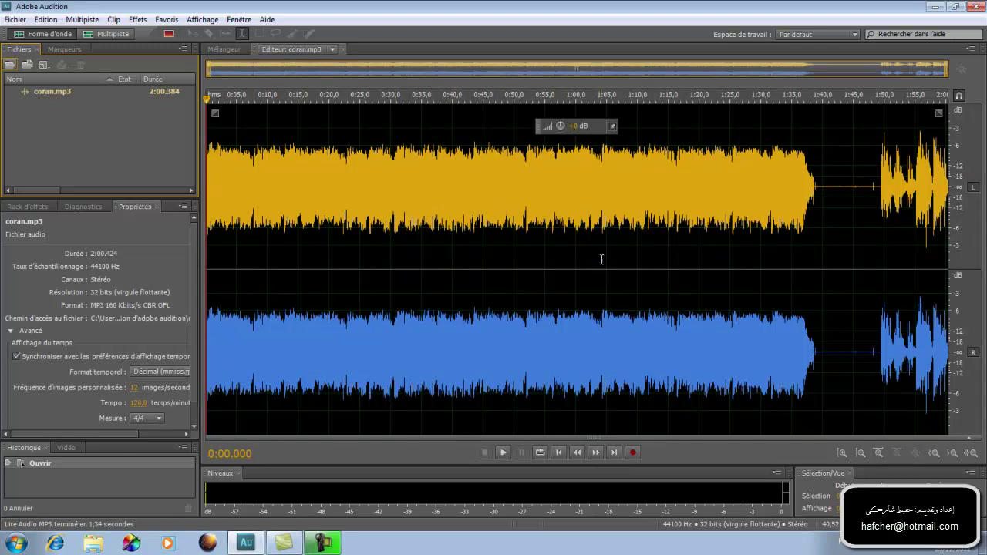
# - Play coran.mp3 briefly from the start, and play its closing section from about 1:47
pyautogui.click(505, 454)
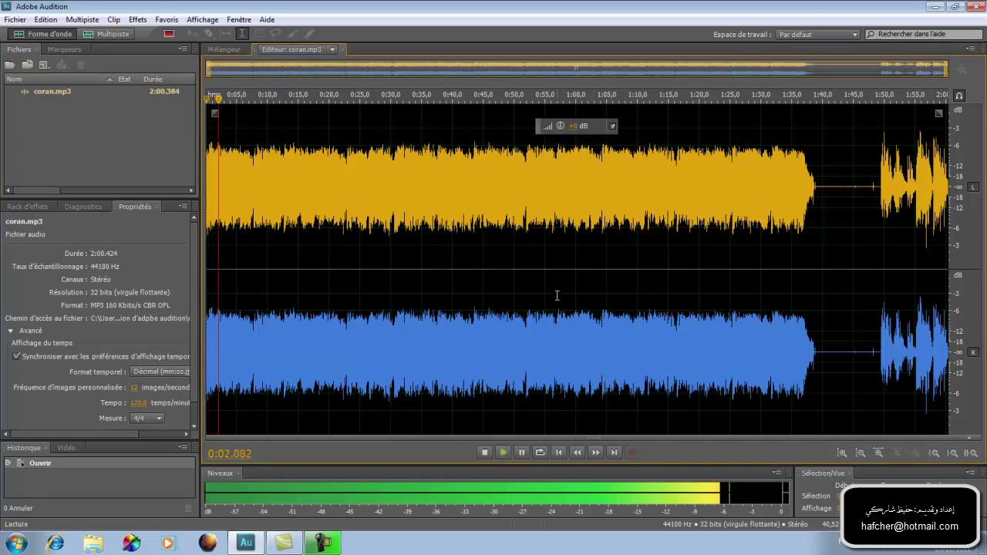
pyautogui.click(482, 454)
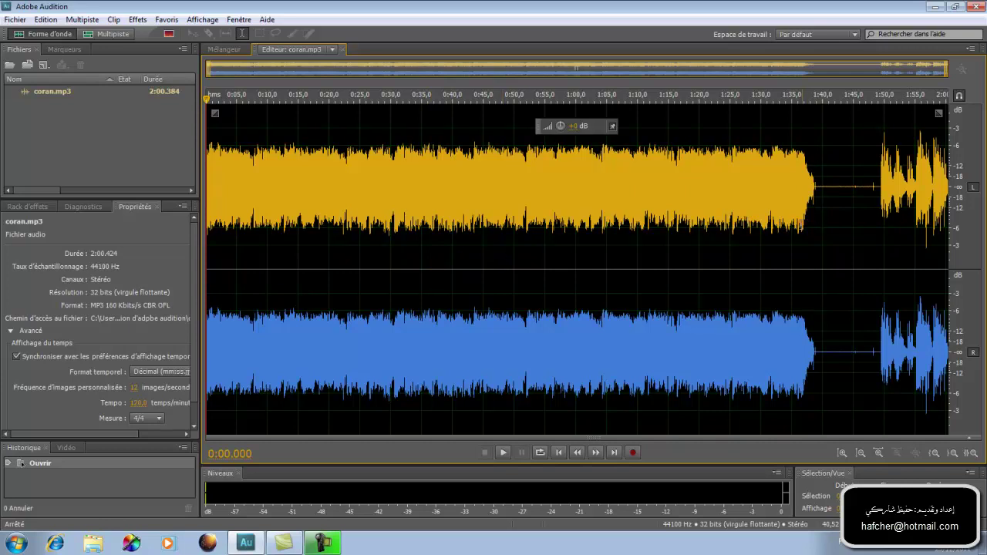
pyautogui.click(870, 206)
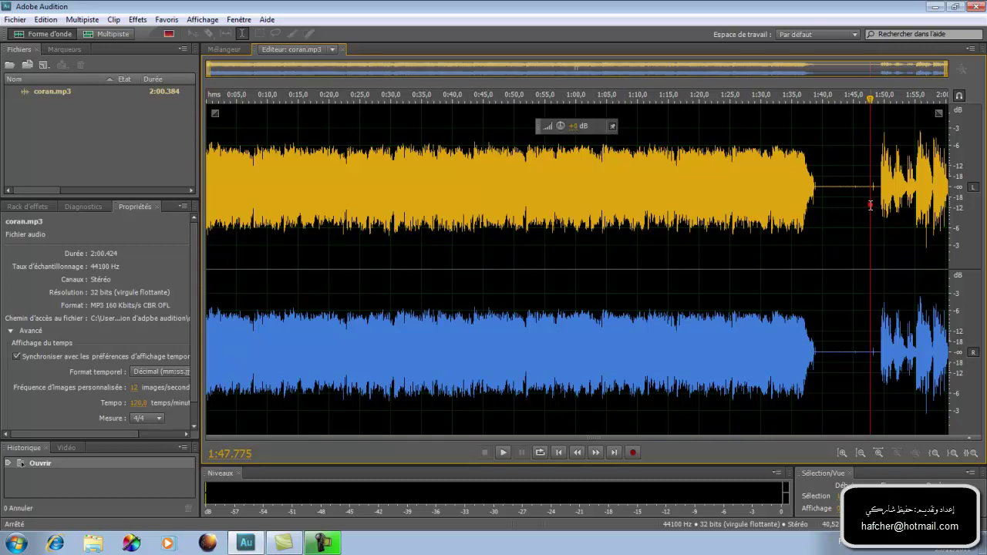
pyautogui.click(502, 453)
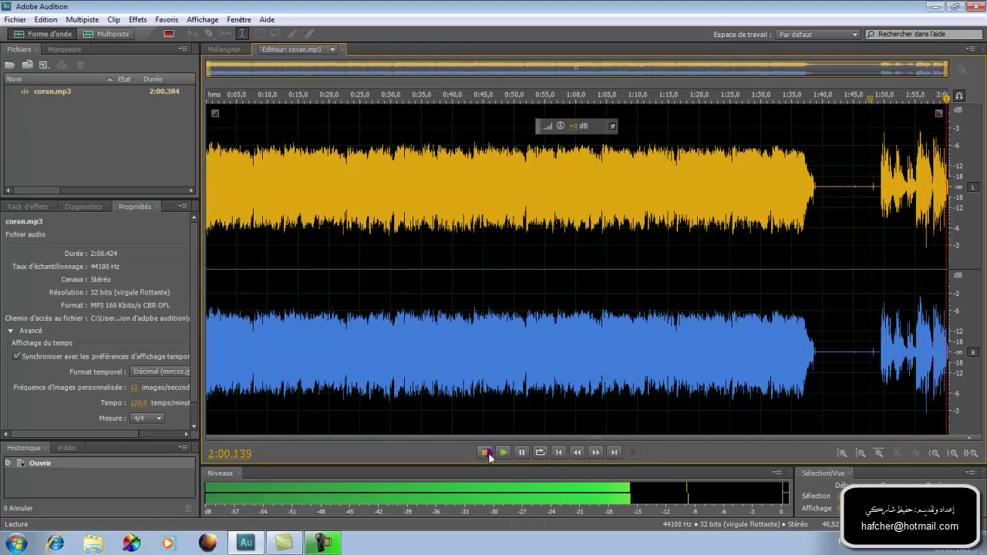
# - Cut the closing section of coran.mp3, from about 1:49.377 to the end of the file
pyautogui.click(880, 214)
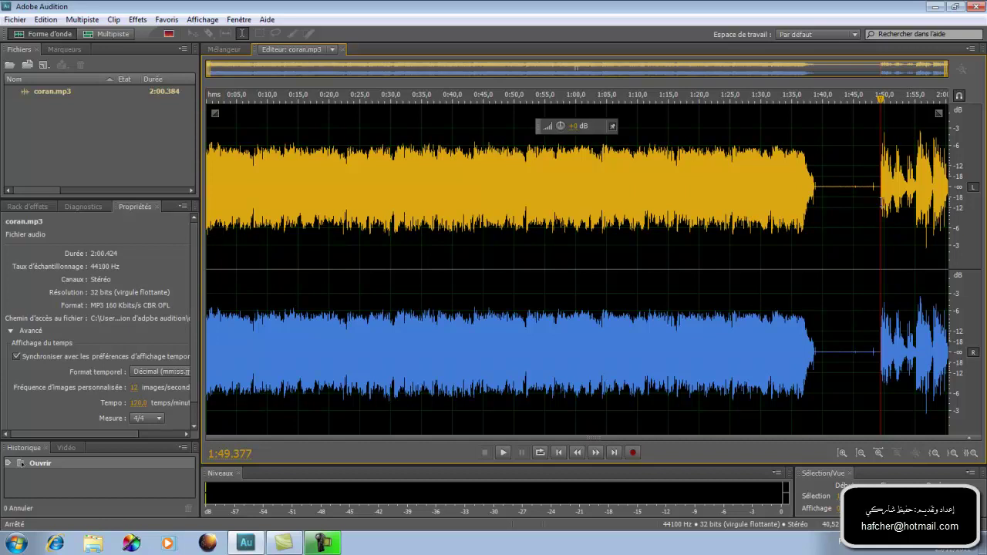
pyautogui.moveTo(881, 202); pyautogui.dragTo(973, 216)
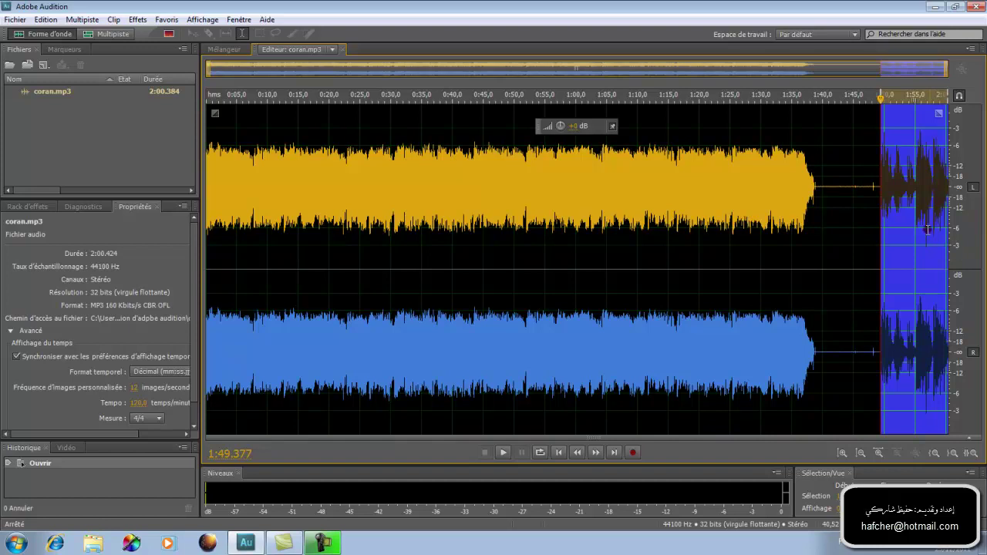
pyautogui.rightClick(901, 144)
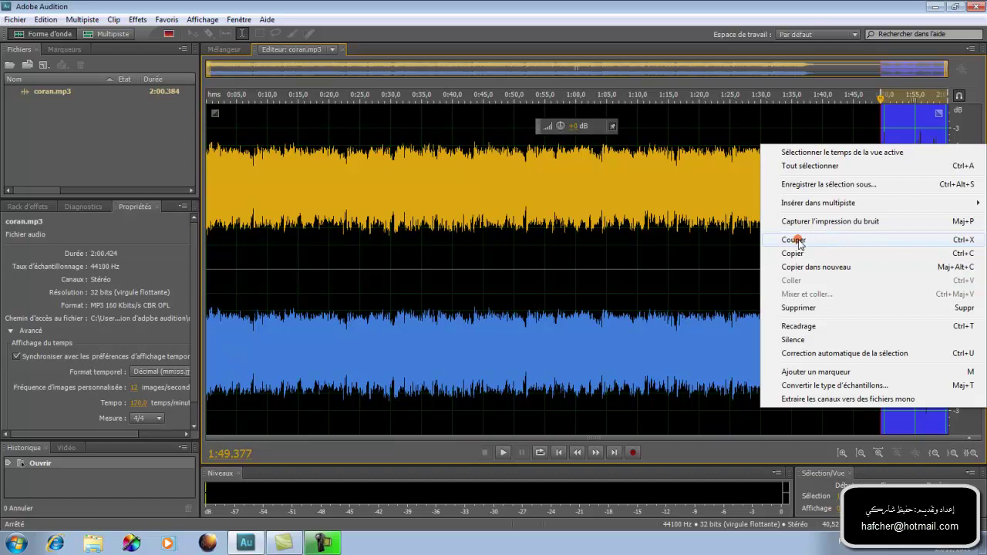
pyautogui.click(46, 20)
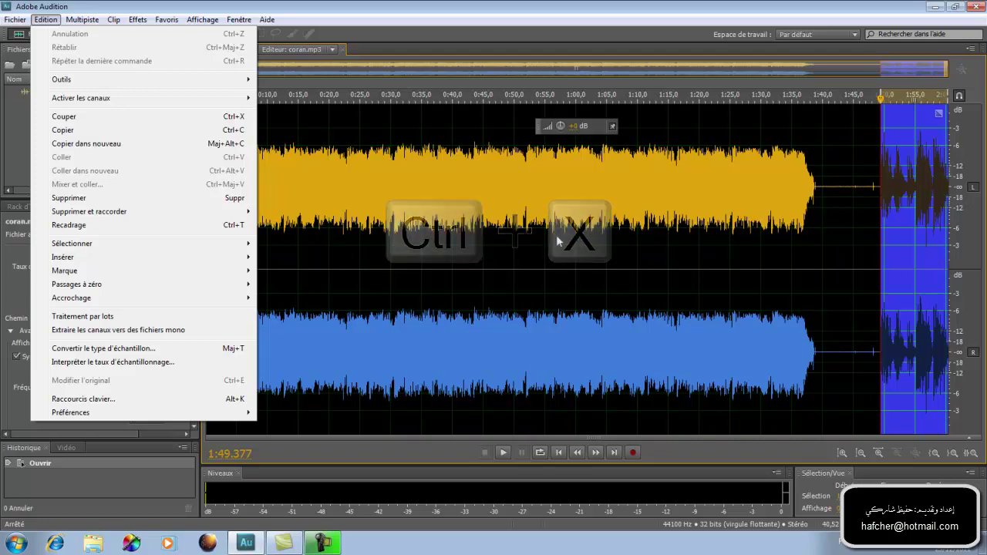
pyautogui.click(71, 118)
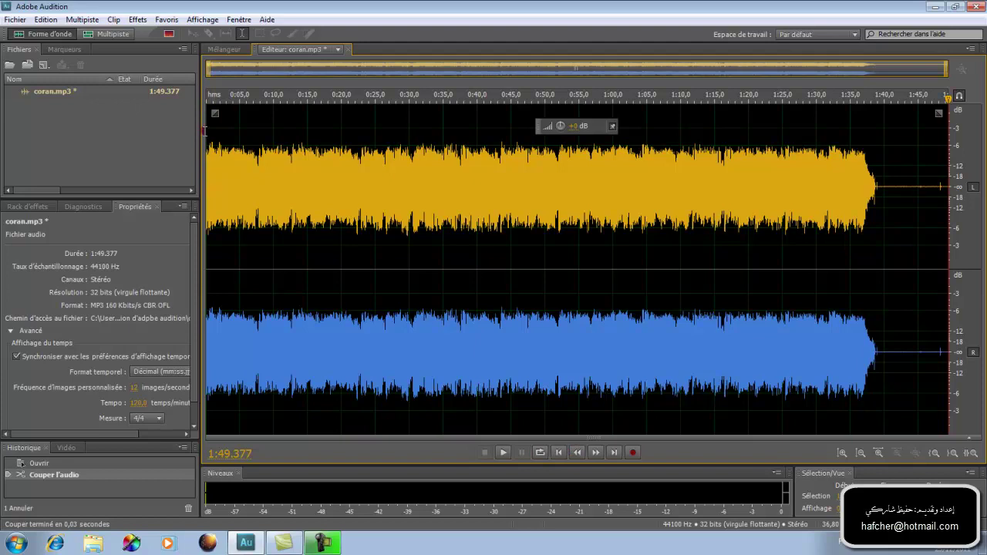
# - Paste the cut section at the very beginning of coran.mp3, at 0:00.000
pyautogui.click(543, 455)
pyautogui.click(561, 454)
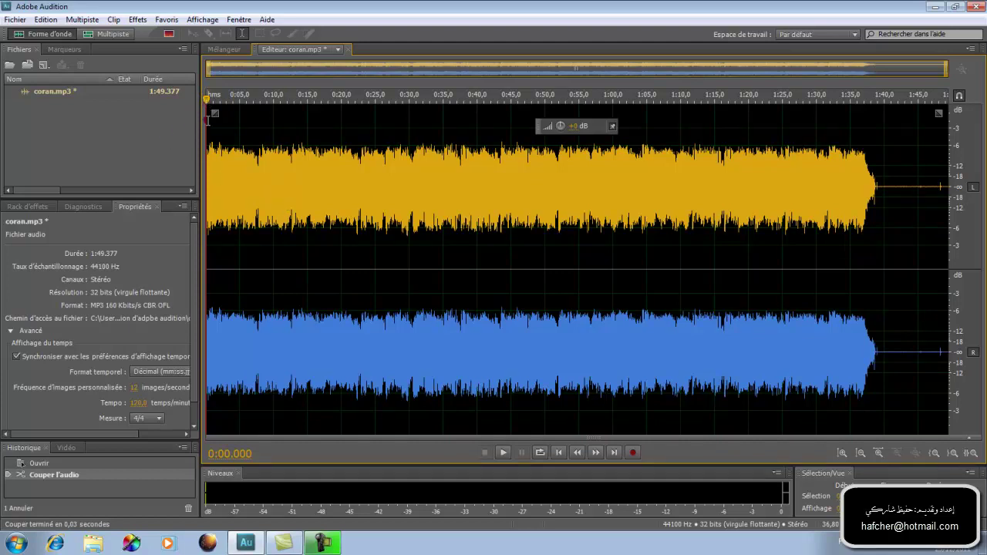
pyautogui.click(46, 19)
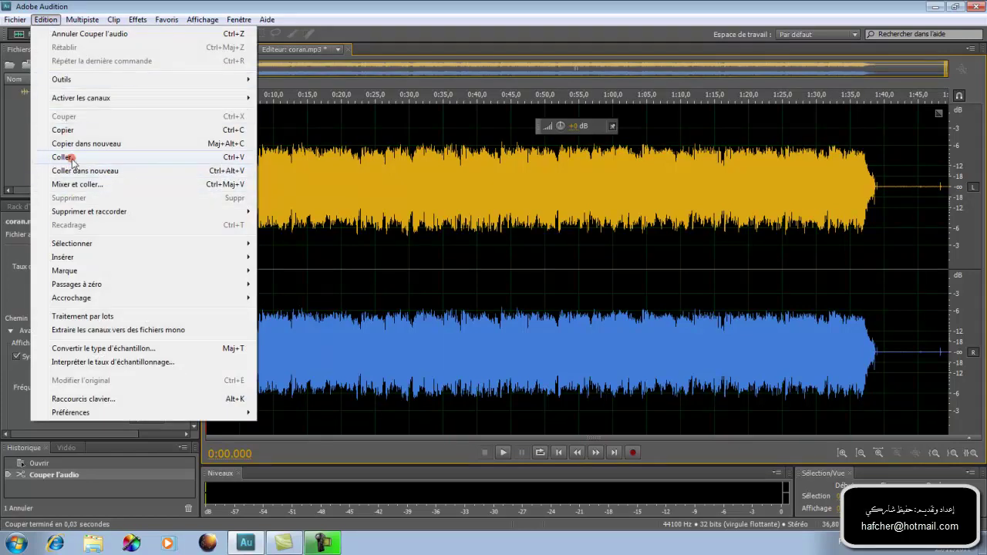
pyautogui.click(251, 157)
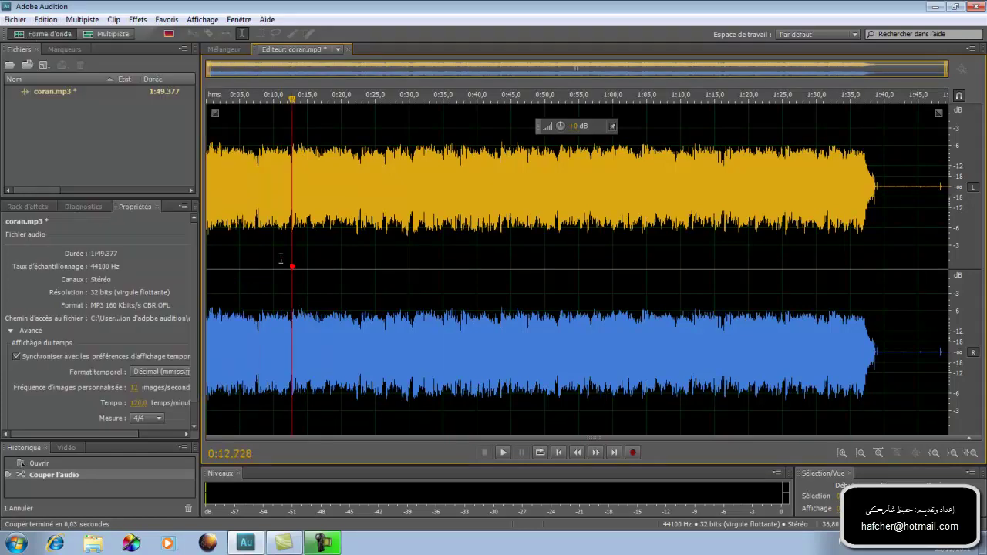
pyautogui.click(558, 453)
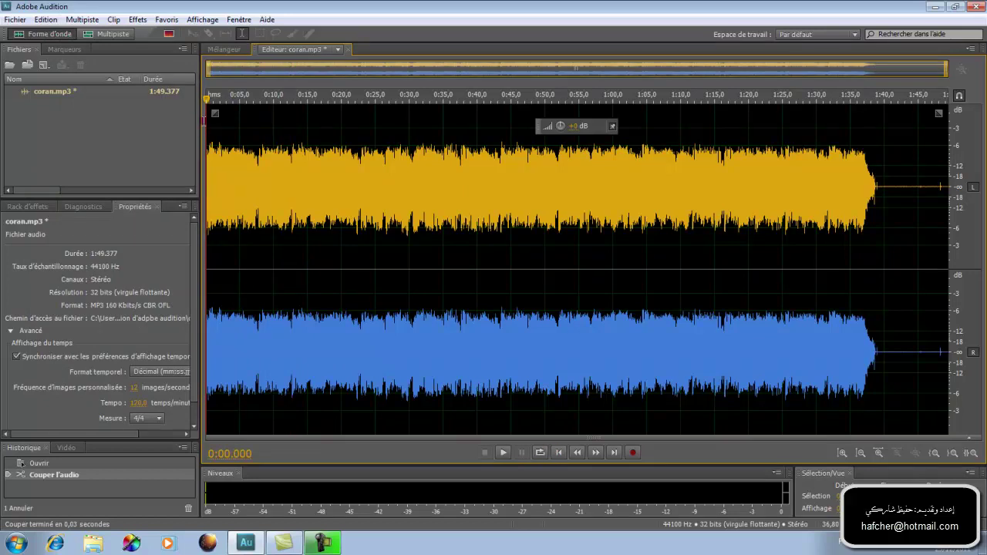
pyautogui.rightClick(206, 121)
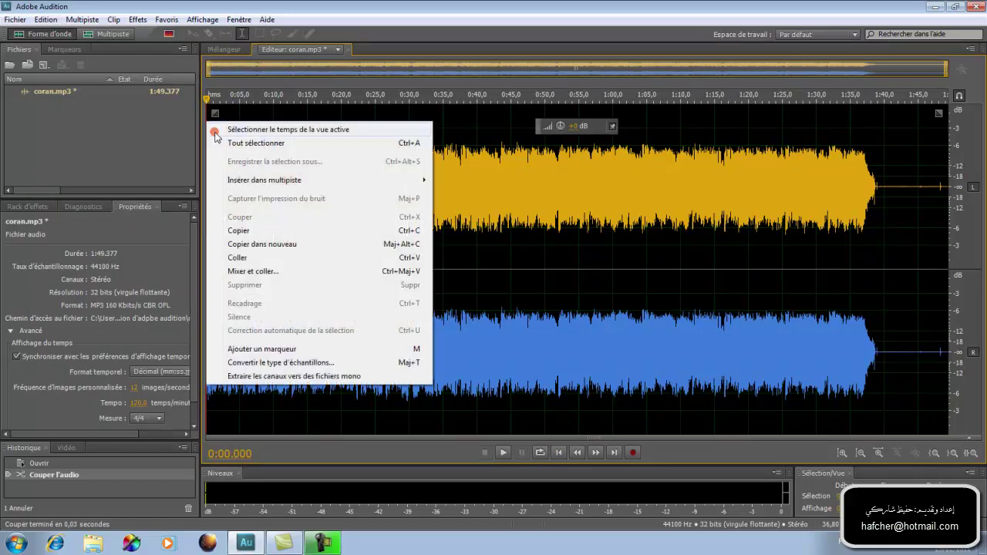
pyautogui.click(241, 258)
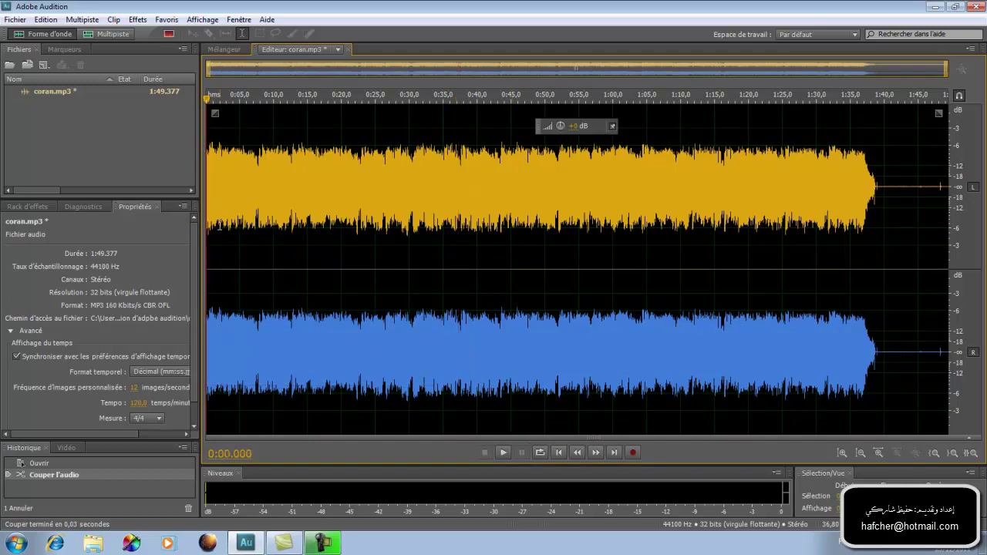
pyautogui.hotkey('ctrl', 'v')
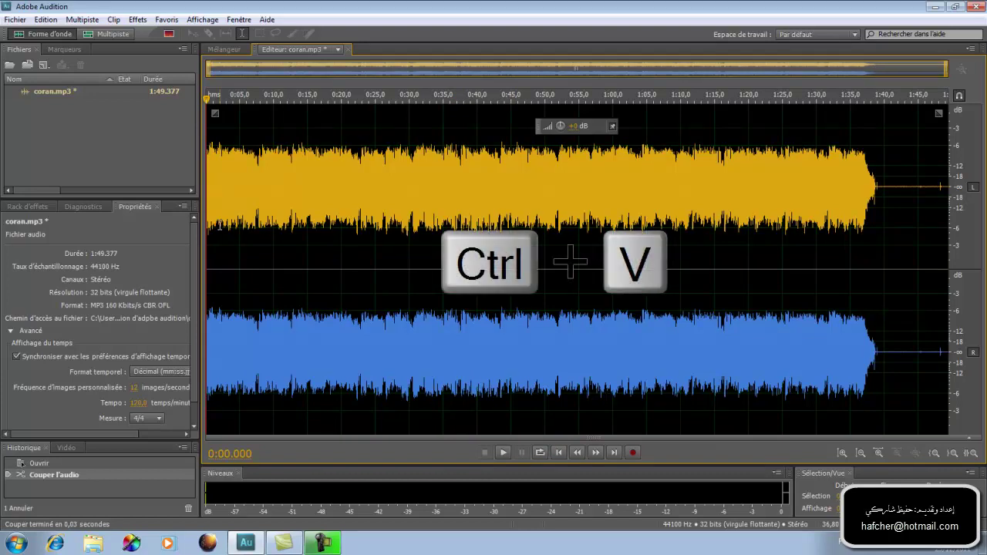
pyautogui.click(312, 181)
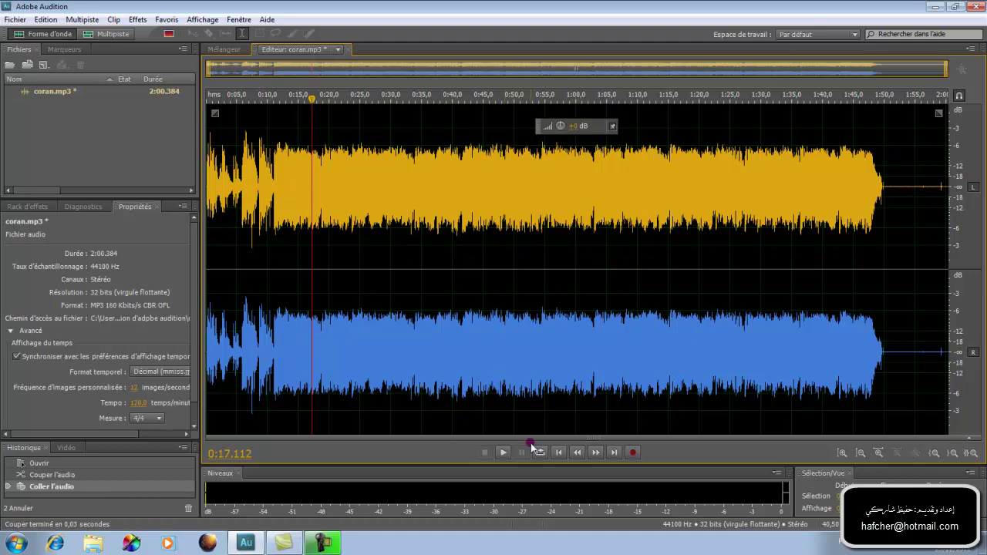
# - Play the rearranged coran.mp3 from the beginning past the pasted section and stop playback
pyautogui.click(558, 452)
pyautogui.click(502, 453)
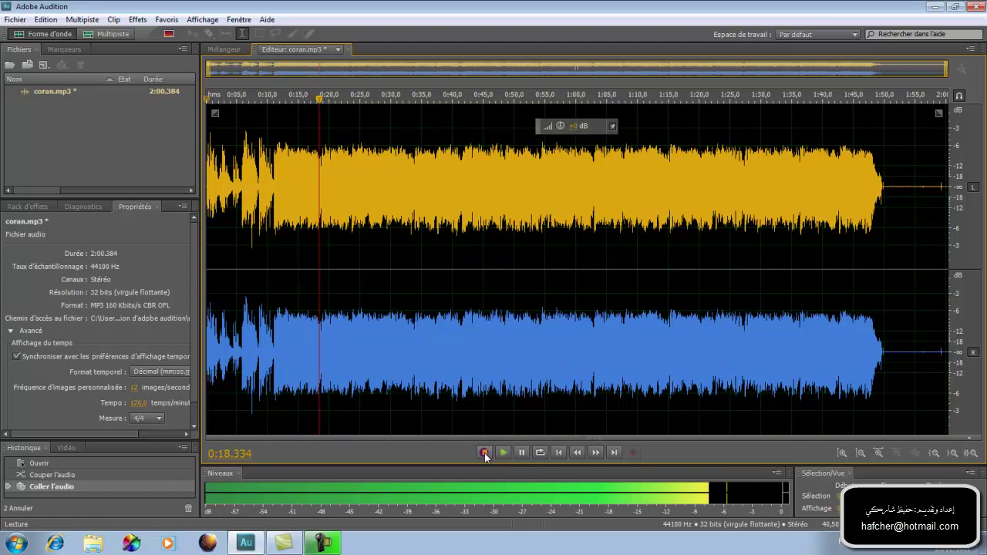
pyautogui.click(484, 453)
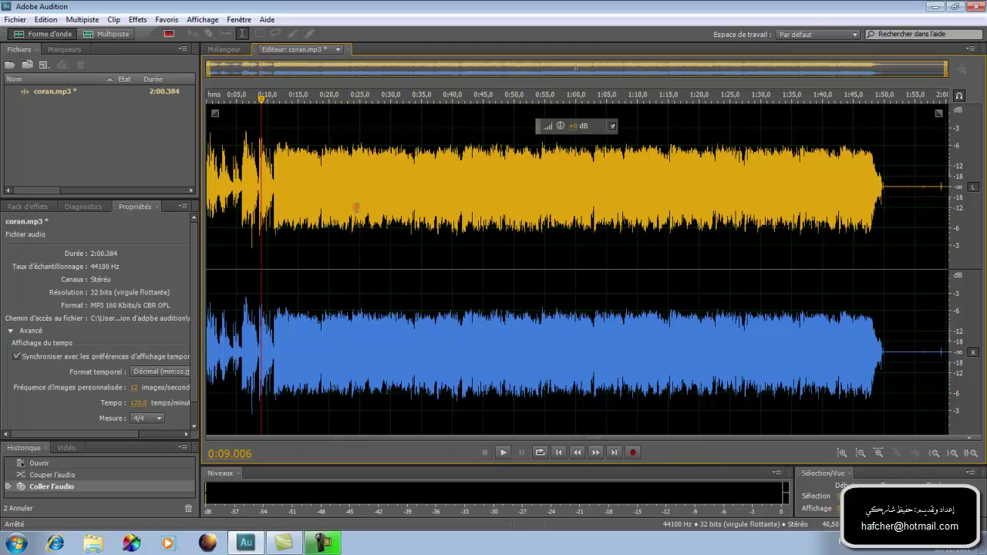
# - Remove the edited coran.mp3 from the list of open files
pyautogui.click(35, 91)
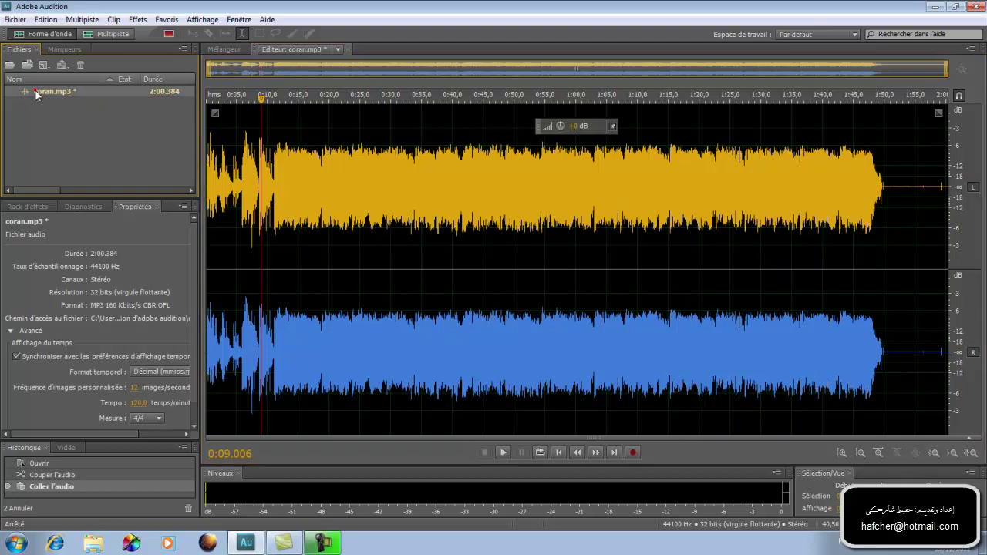
pyautogui.click(80, 67)
pyautogui.click(535, 287)
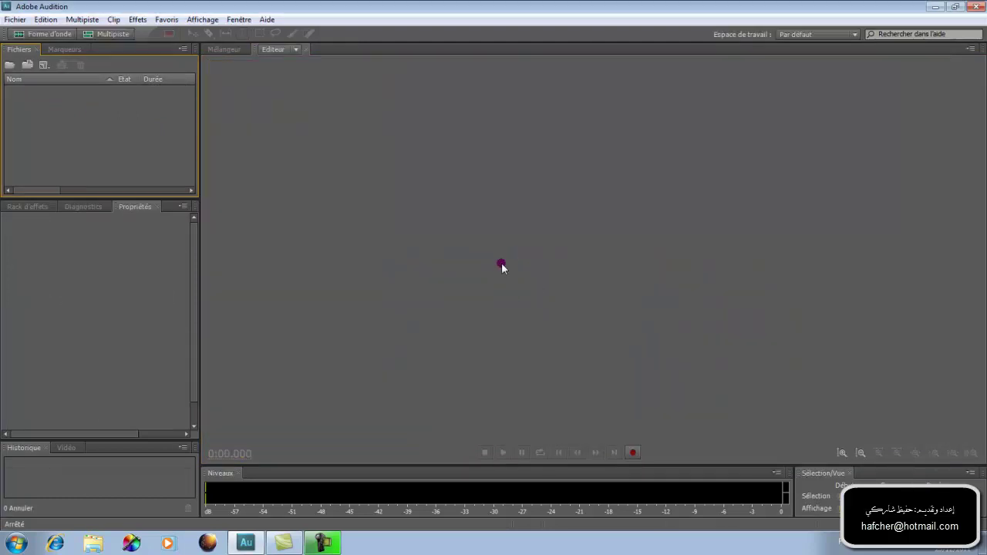
# - Open Anachids.mp3 from the لتقسيم إلى عدة مقاطع folder one level above couper
pyautogui.click(9, 66)
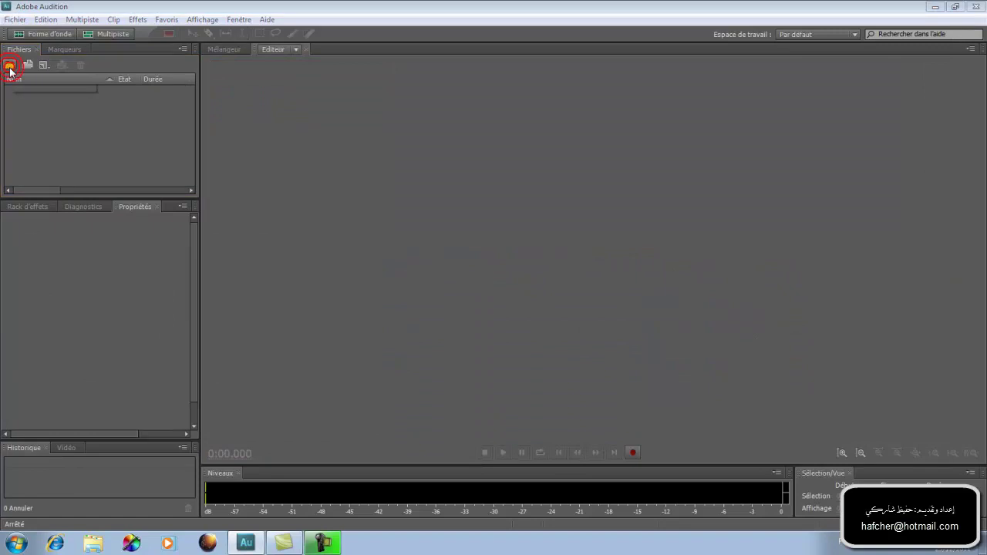
pyautogui.click(133, 72)
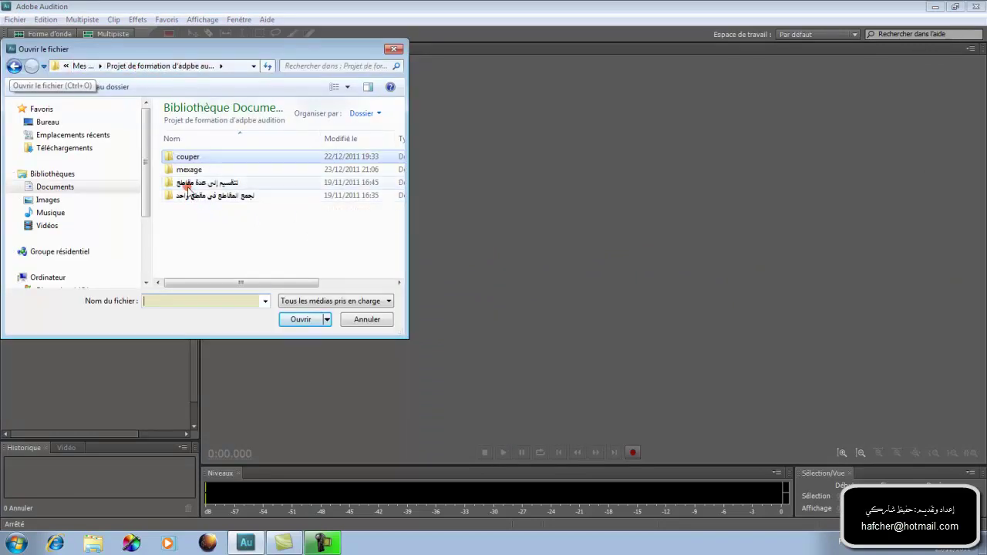
pyautogui.doubleClick(176, 185)
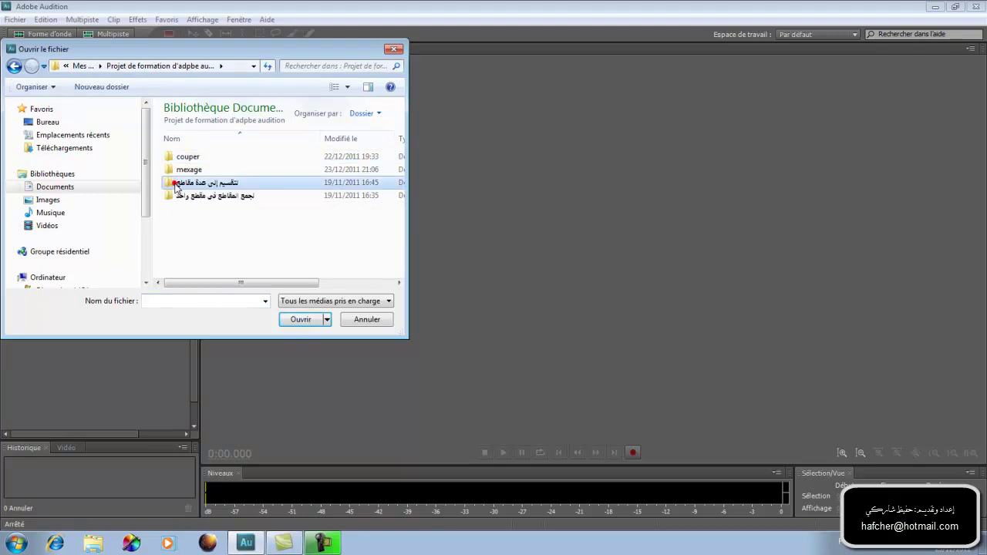
pyautogui.click(183, 159)
pyautogui.doubleClick(184, 158)
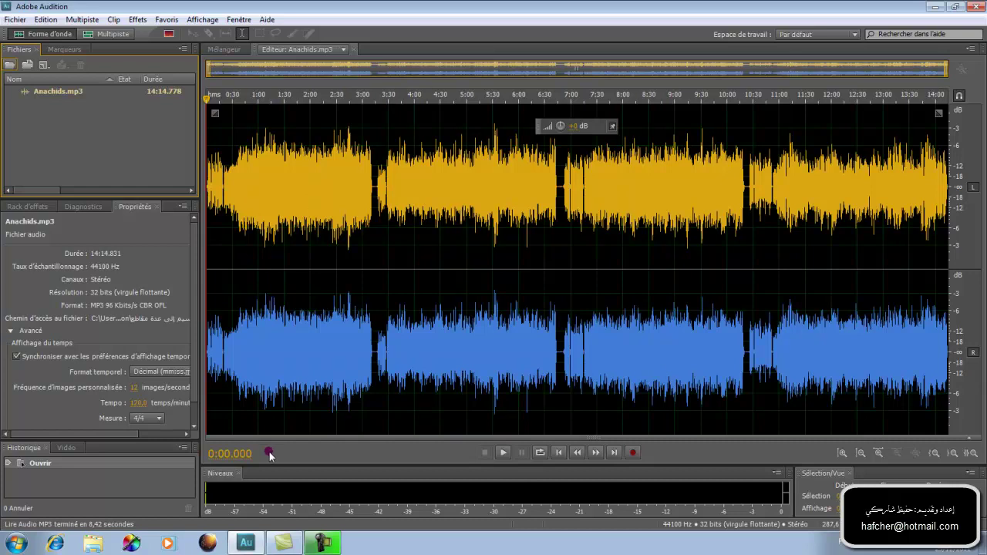
# - Play Anachids.mp3 from its beginning and again from 2:59.767 towards the end of the first track, stopping playback each time
pyautogui.click(504, 453)
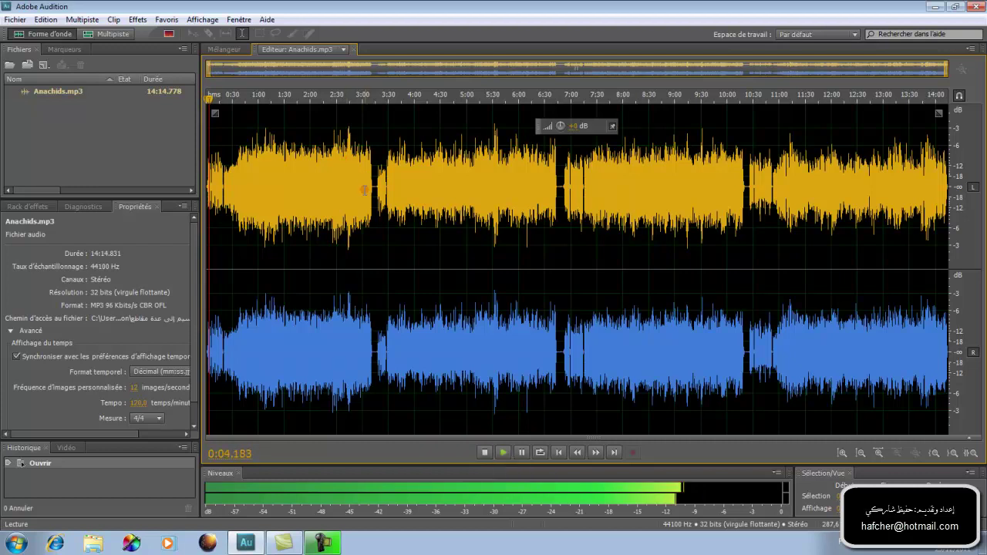
pyautogui.click(486, 453)
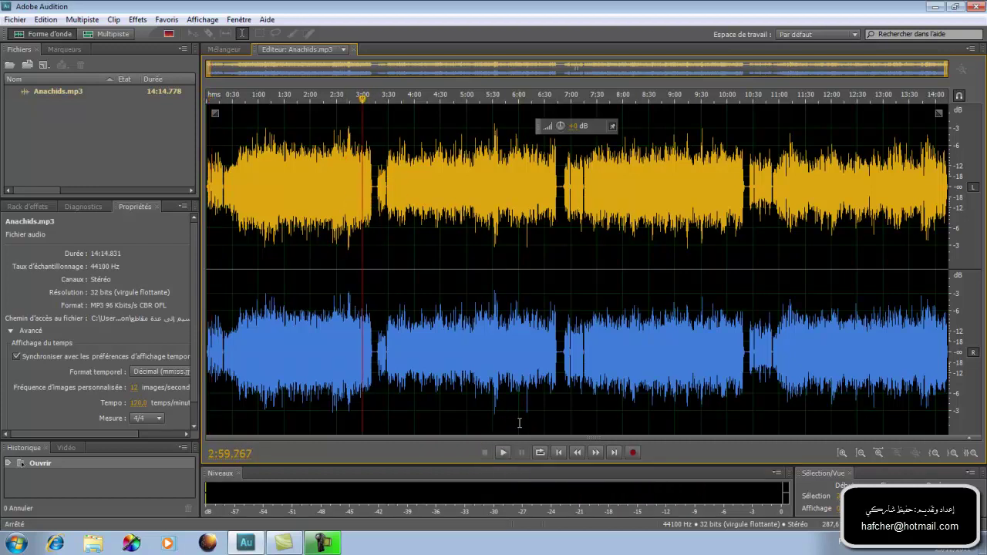
pyautogui.click(503, 453)
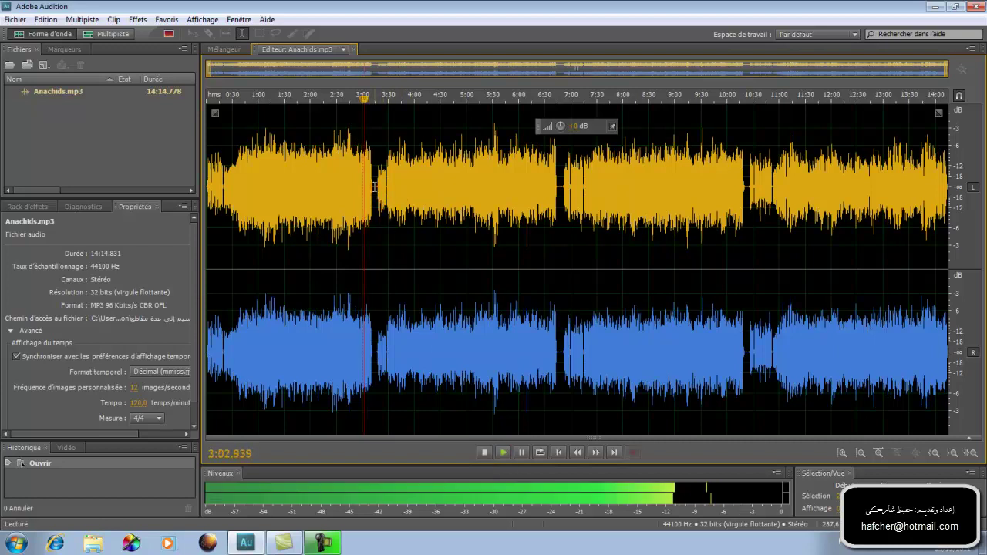
pyautogui.scroll(1, 391, 205)
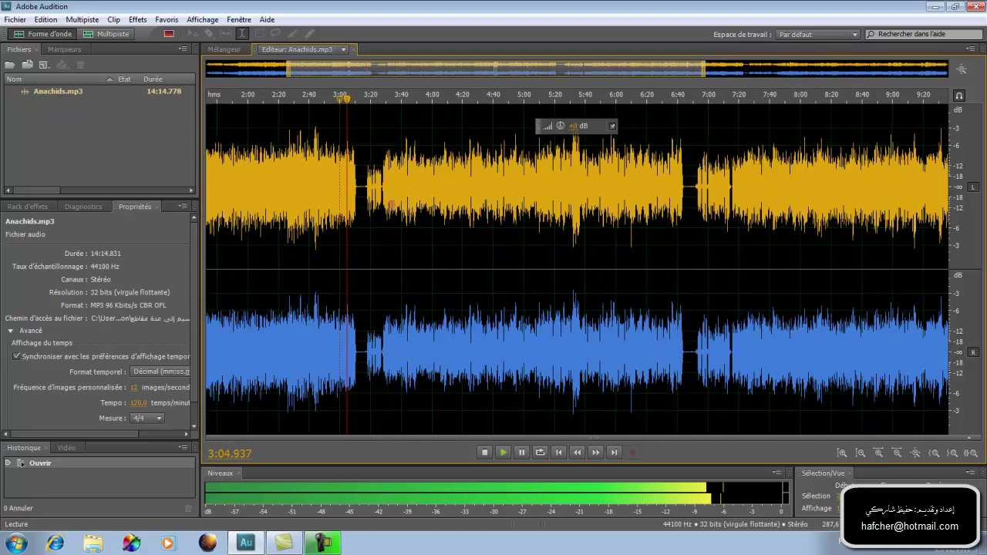
pyautogui.scroll(1, 391, 204)
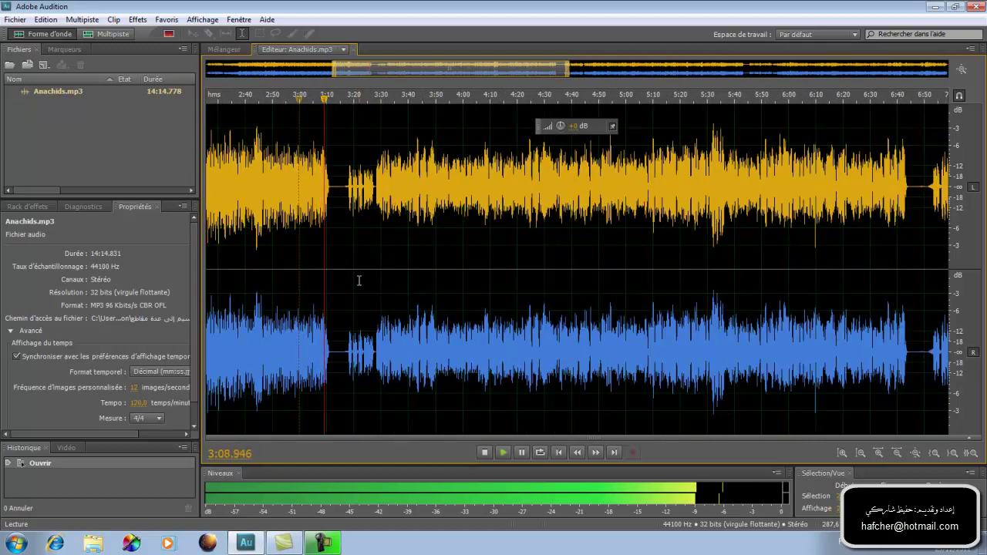
pyautogui.click(485, 455)
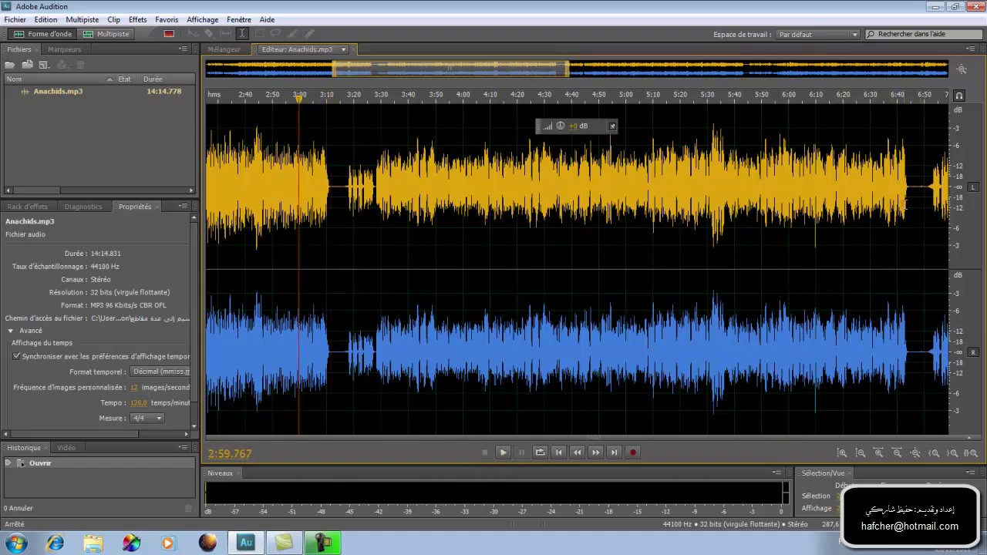
# - Play the endings of the remaining tracks, starting at 6:42.350 for the second, and return the playhead to the start of Anachids.mp3
pyautogui.click(904, 202)
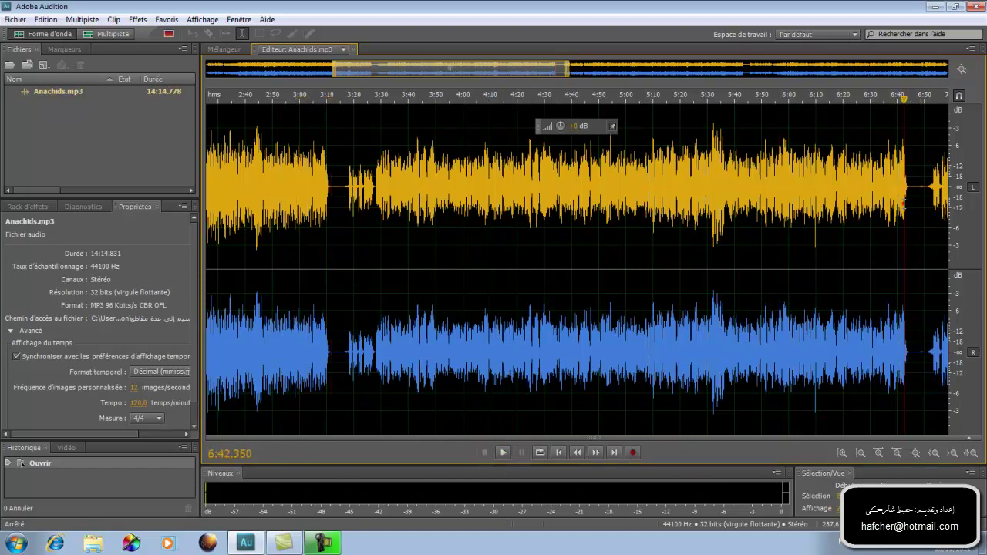
pyautogui.click(504, 452)
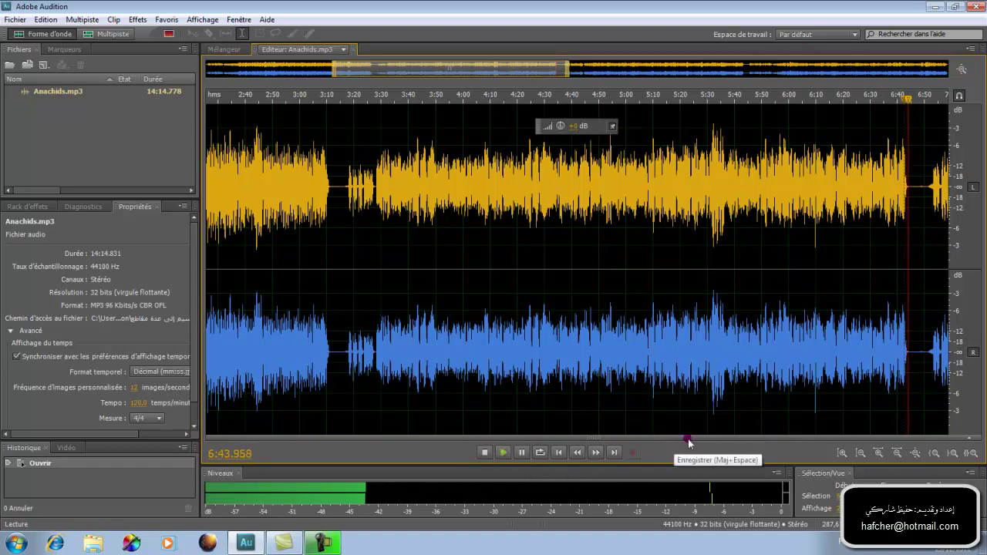
pyautogui.scroll(-5, 613, 202)
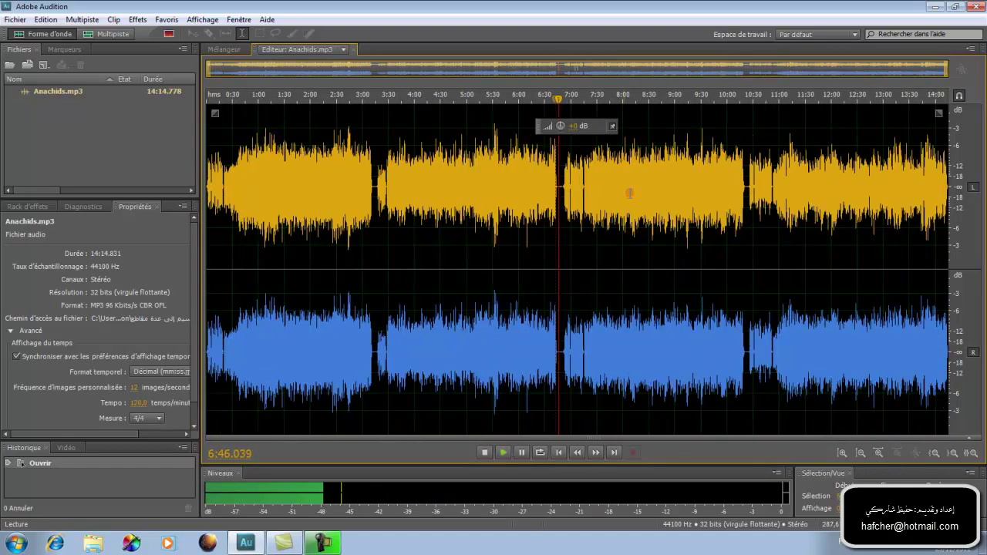
pyautogui.click(740, 189)
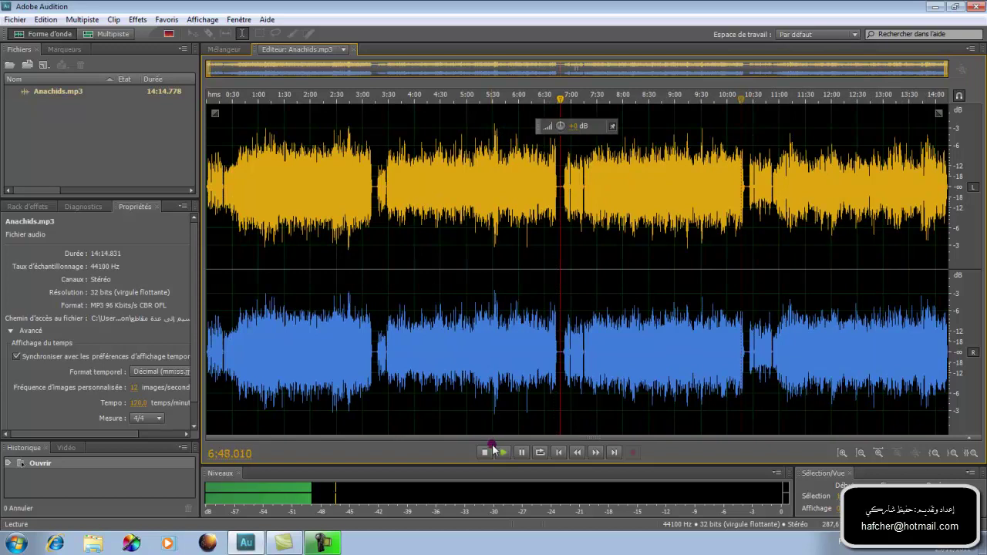
pyautogui.click(503, 452)
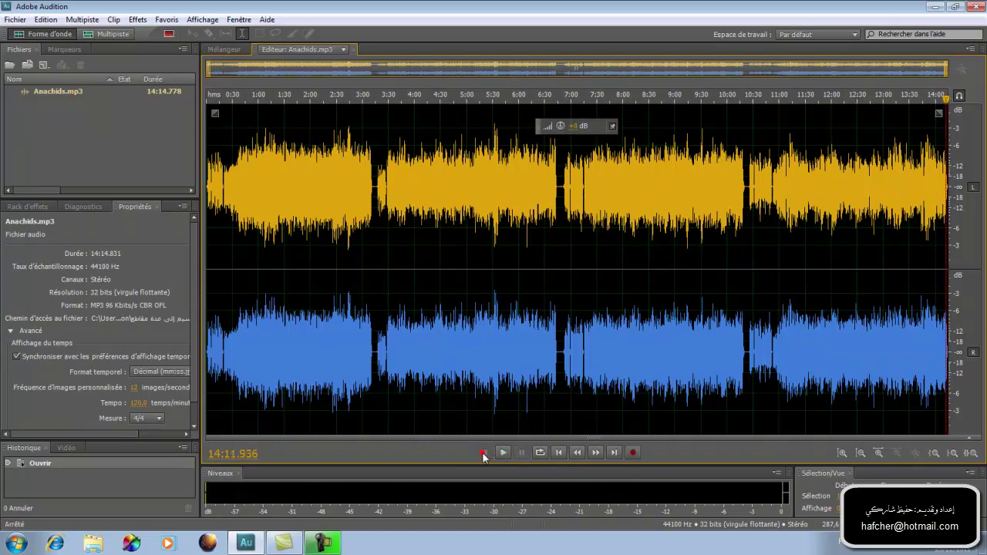
pyautogui.click(559, 453)
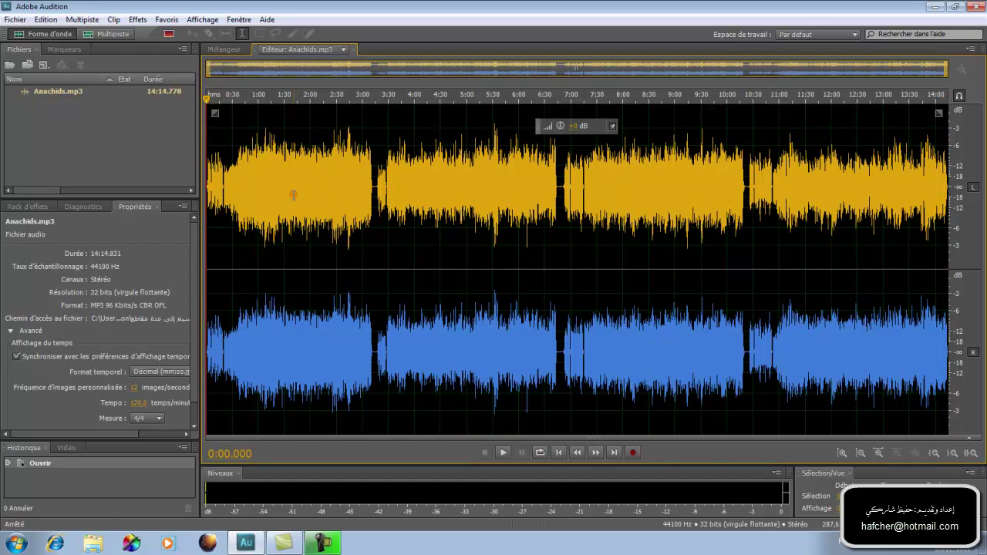
# - Cut the first track, about 3:14 from the start of Anachids.mp3, and paste it into a new file
pyautogui.moveTo(373, 202); pyautogui.dragTo(149, 216)
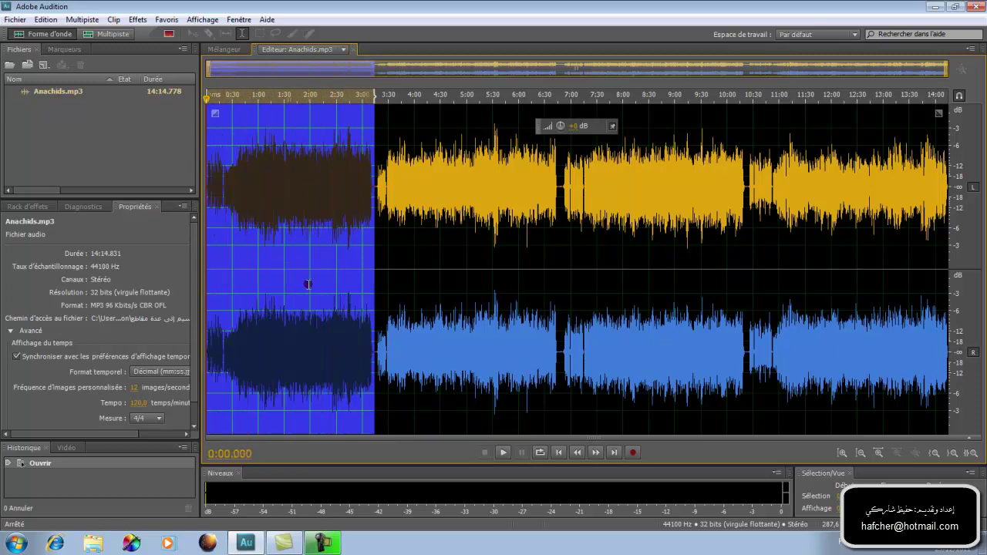
pyautogui.rightClick(272, 153)
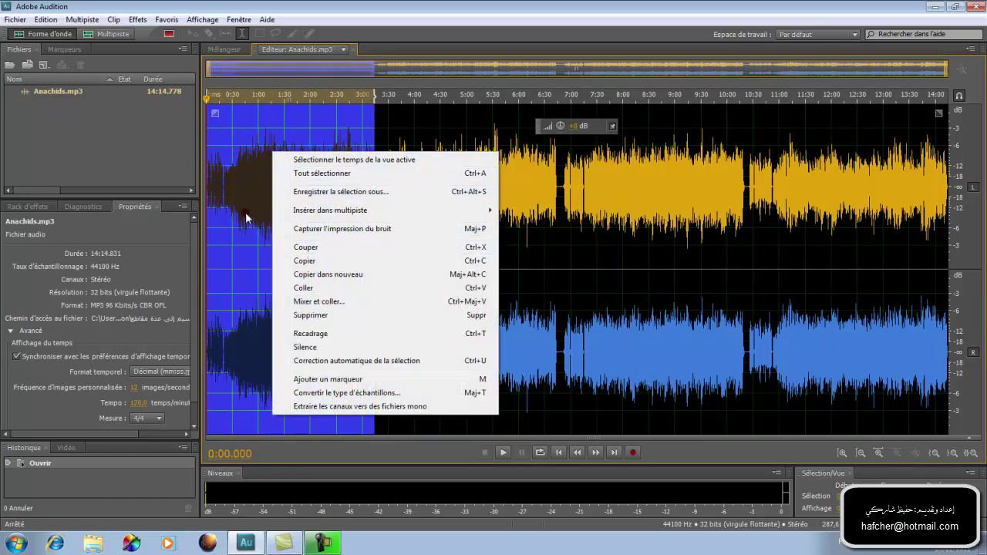
pyautogui.click(313, 248)
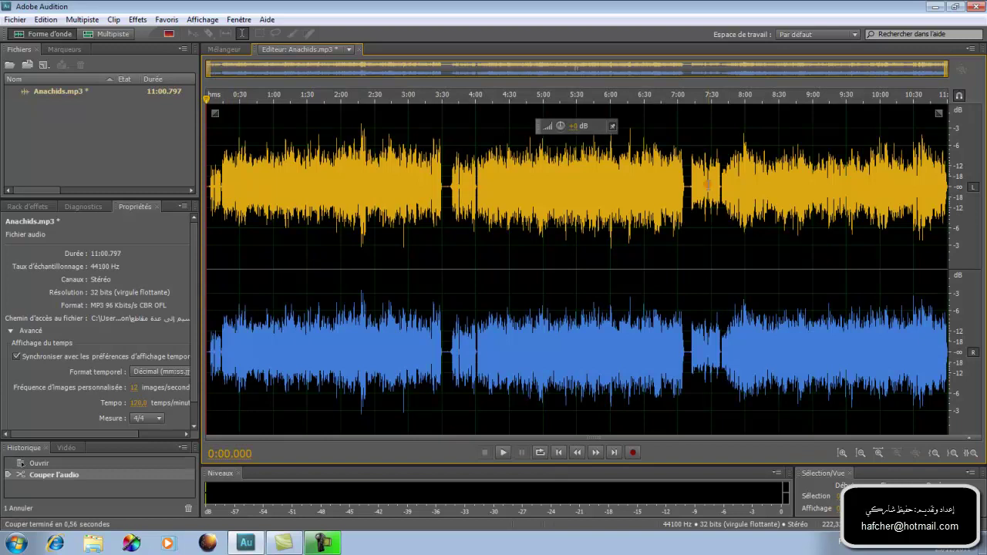
pyautogui.click(45, 20)
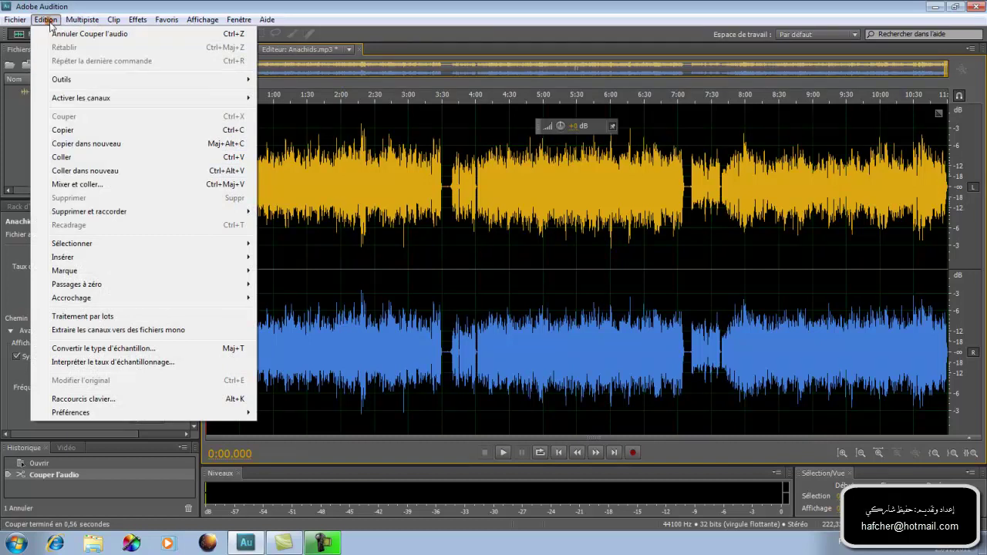
pyautogui.click(83, 171)
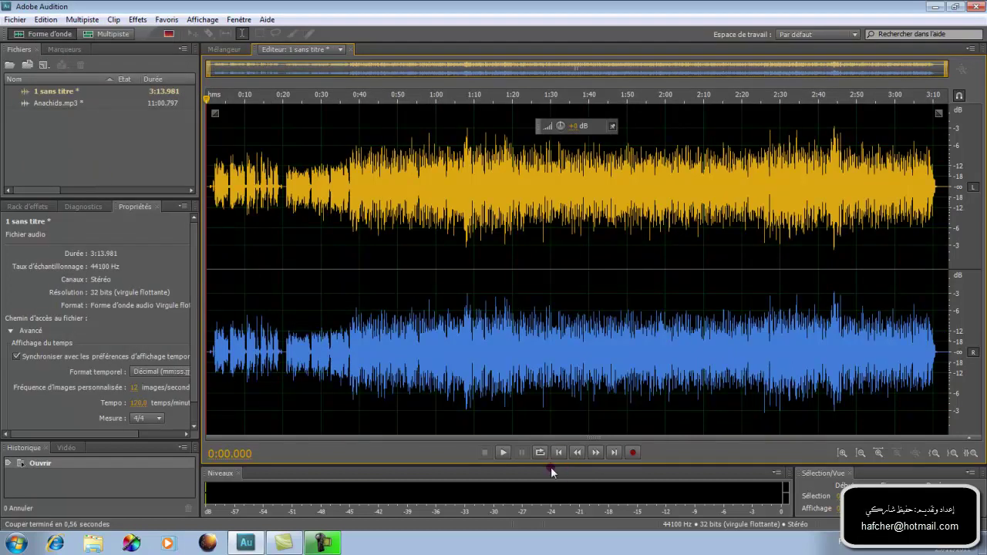
# - Play the last seconds of the new file and mark out the silent stretch after its fade-out
pyautogui.click(503, 452)
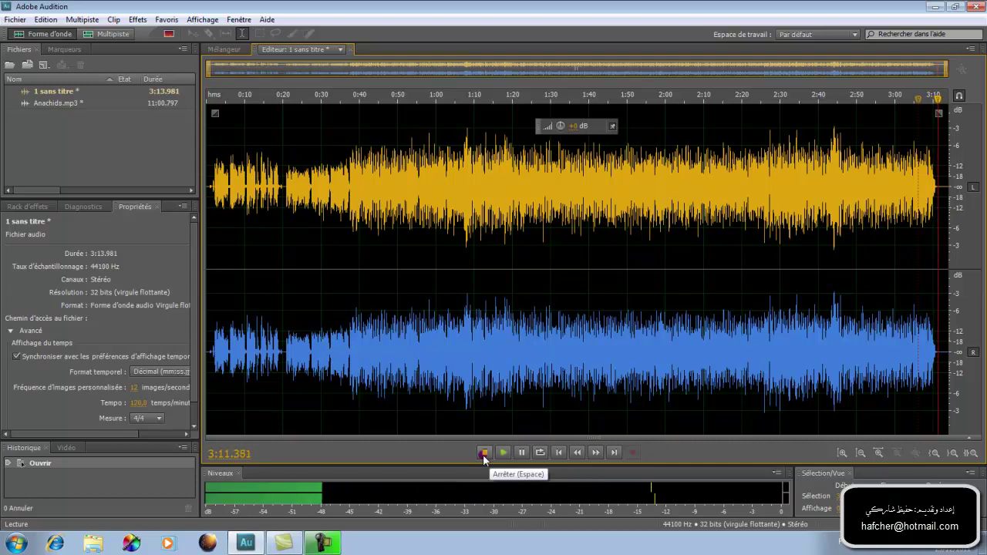
pyautogui.click(483, 454)
pyautogui.moveTo(939, 201); pyautogui.dragTo(948, 199)
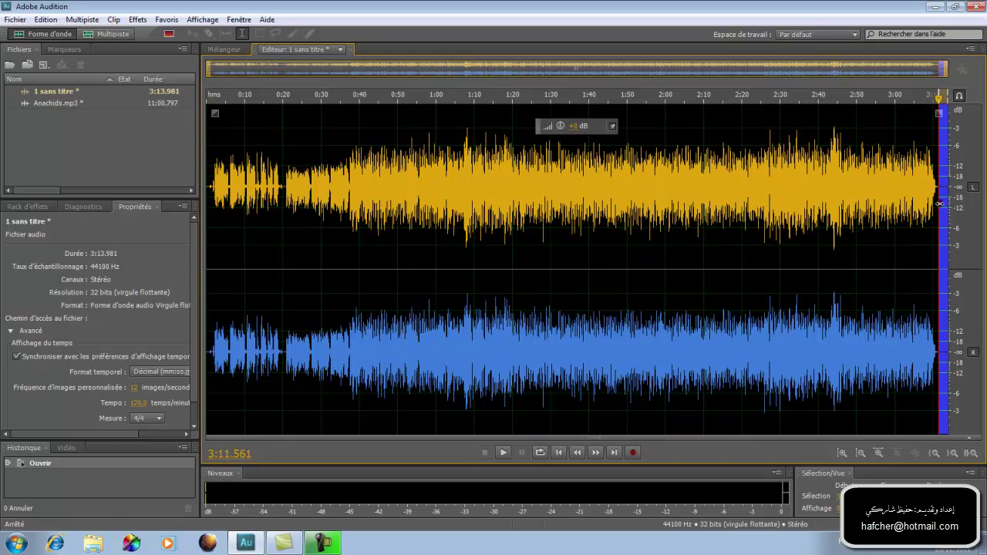
pyautogui.moveTo(939, 203); pyautogui.dragTo(936, 226)
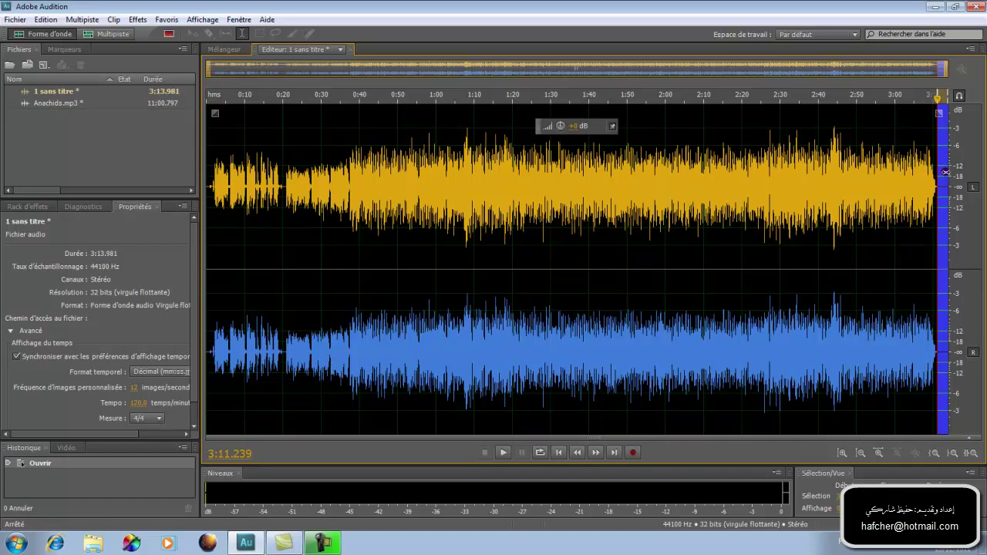
pyautogui.moveTo(925, 190); pyautogui.dragTo(942, 189)
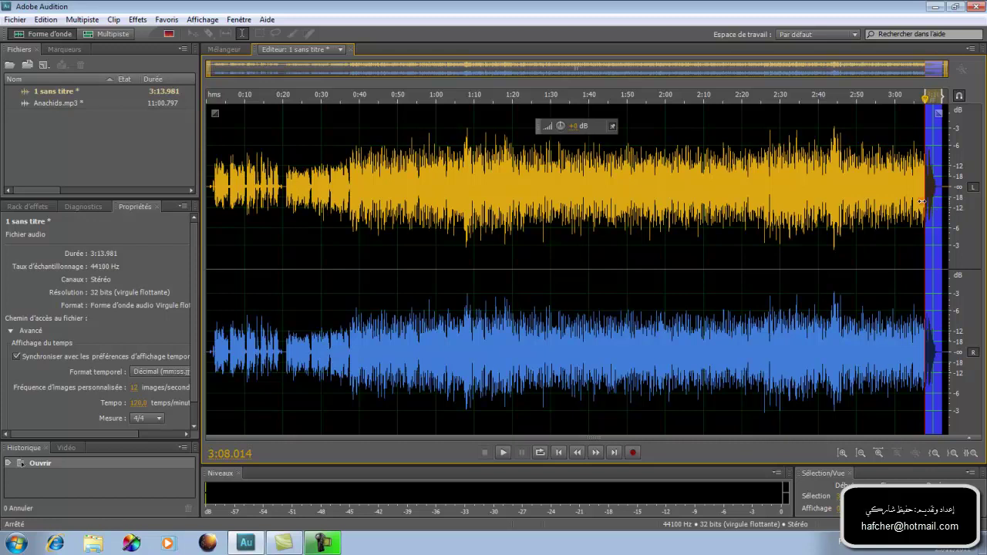
pyautogui.moveTo(942, 216); pyautogui.dragTo(948, 215)
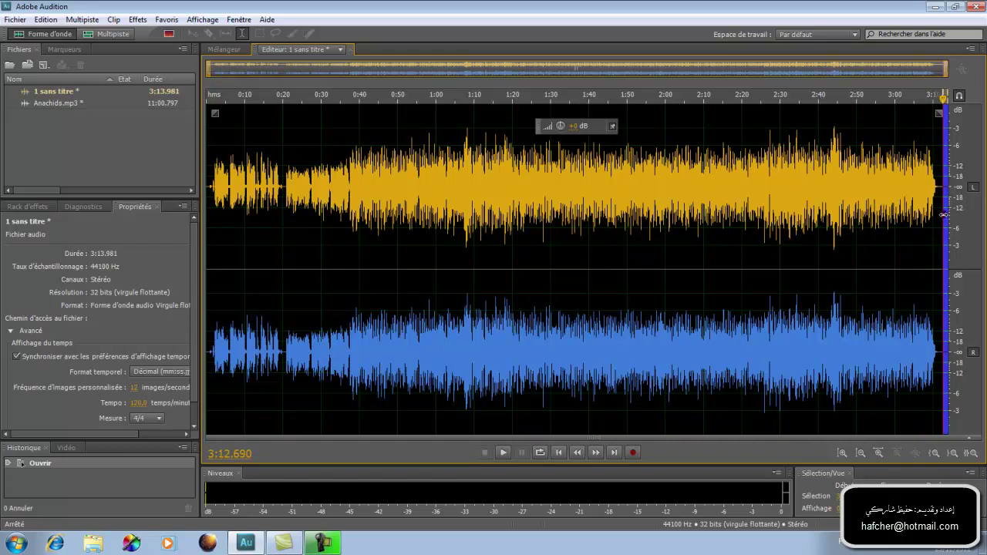
pyautogui.click(935, 215)
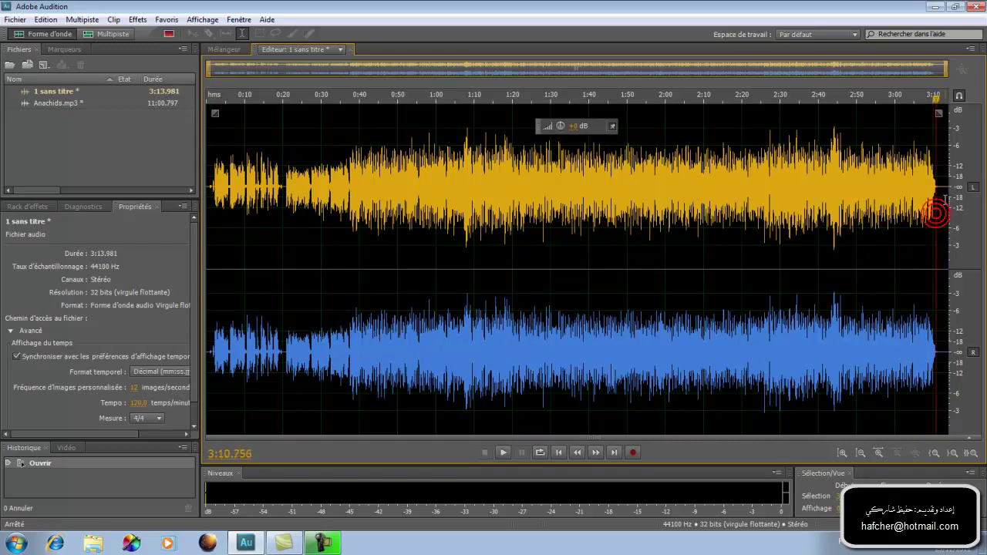
# - Delete the trailing silence of the new file from 3:11.561 to the end
pyautogui.moveTo(940, 200); pyautogui.dragTo(949, 197)
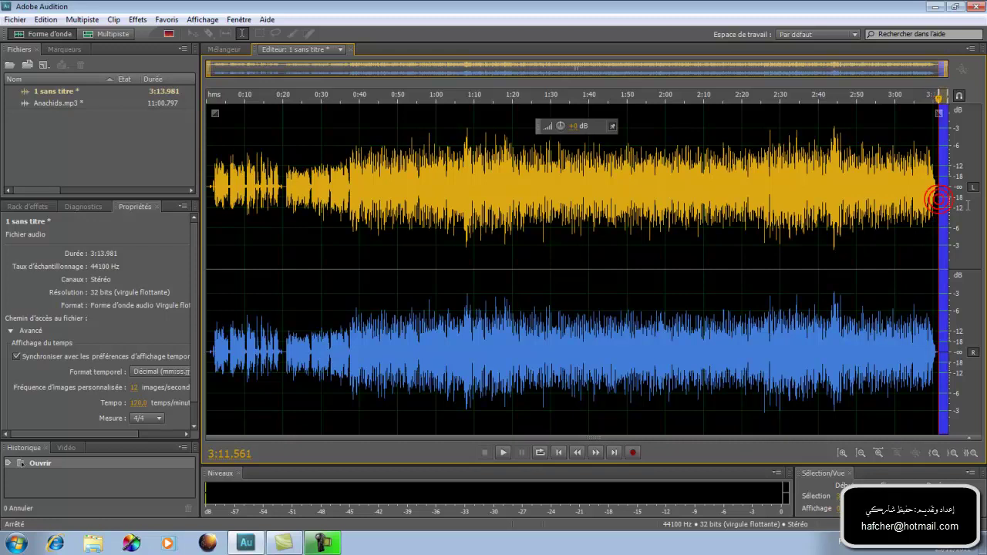
pyautogui.rightClick(941, 189)
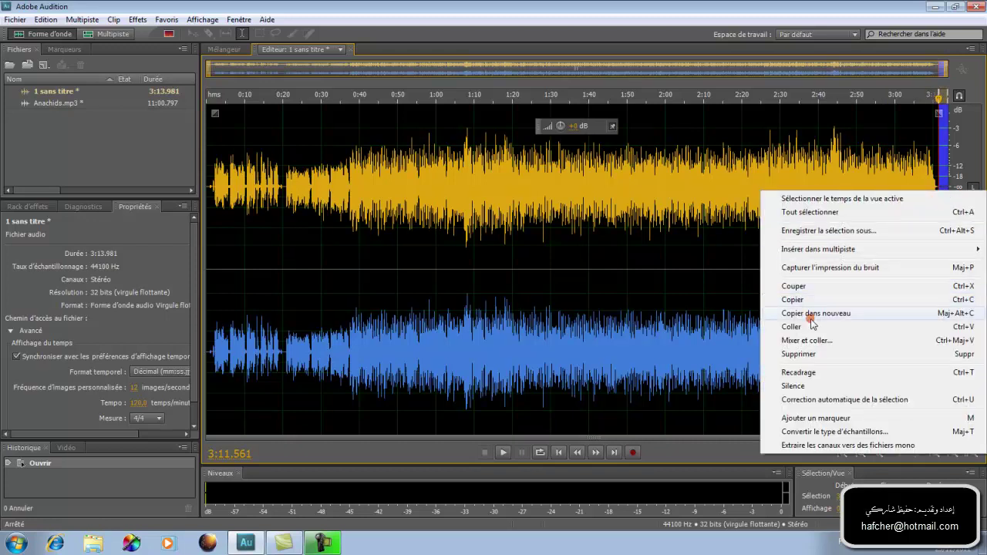
pyautogui.click(798, 354)
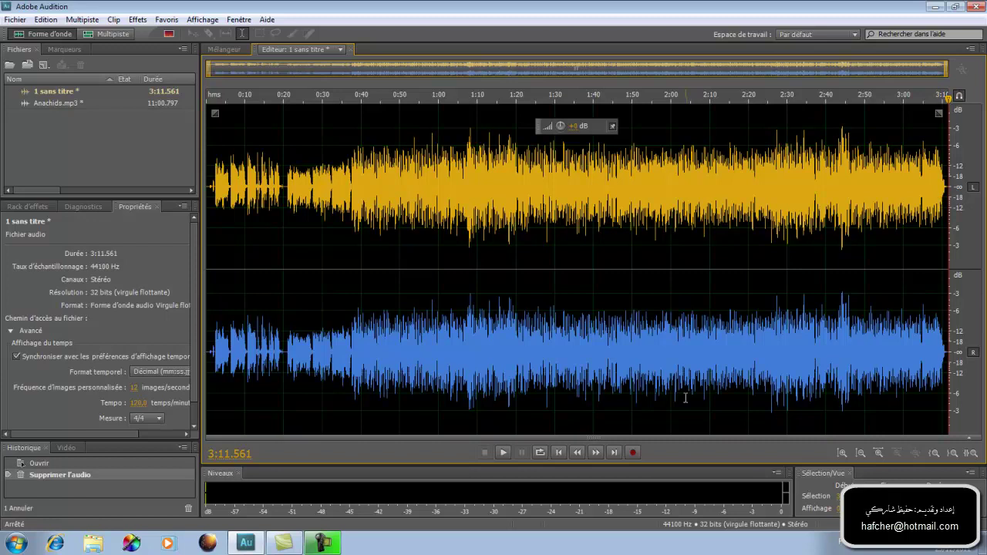
# - Record about 5 seconds of silence at the end of the new file and delete everything after 3:14.197
pyautogui.click(632, 453)
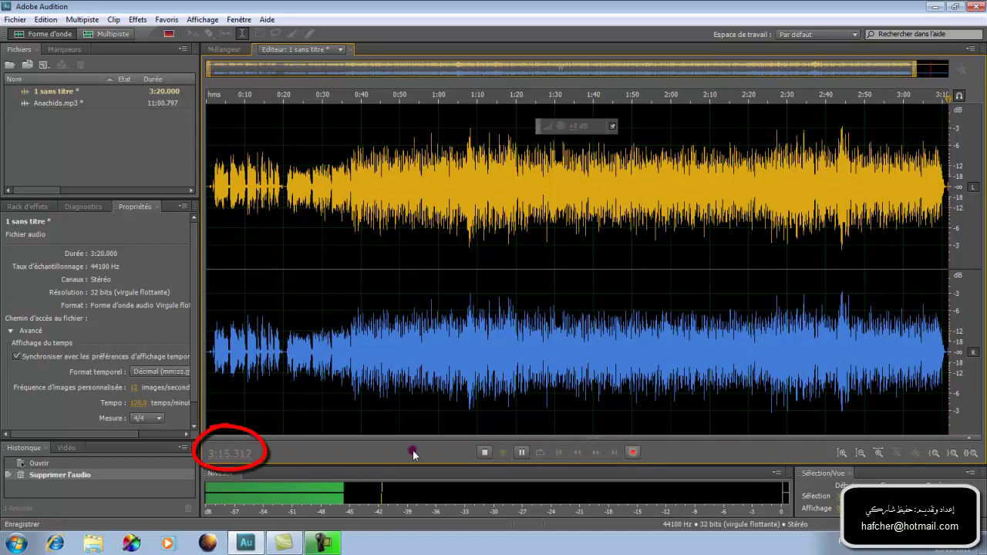
pyautogui.click(484, 453)
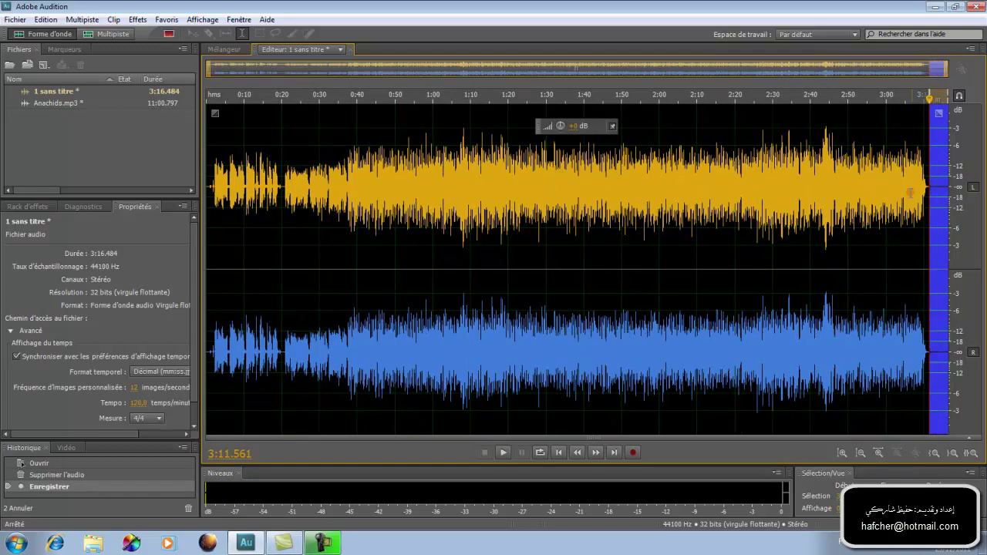
pyautogui.moveTo(929, 196); pyautogui.dragTo(950, 191)
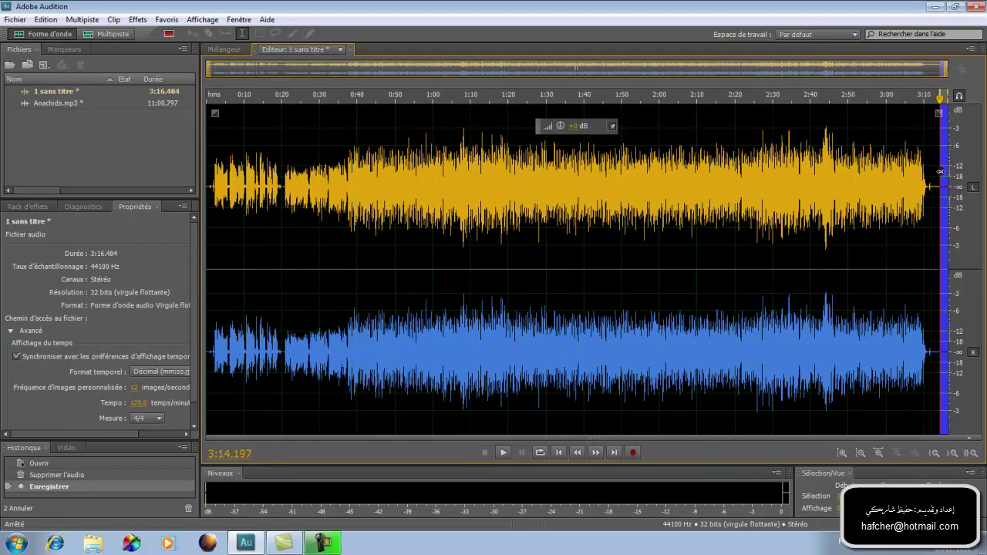
pyautogui.rightClick(945, 167)
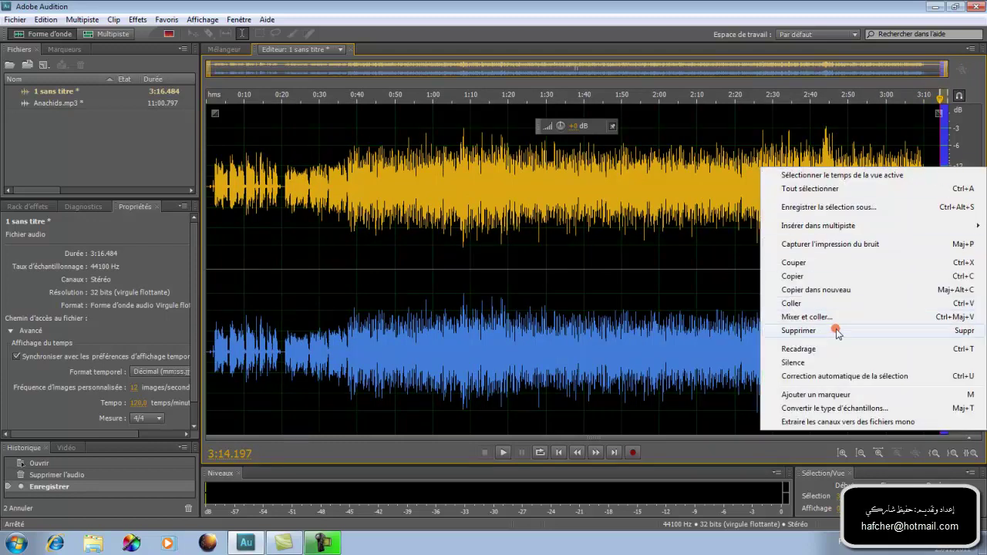
pyautogui.click(798, 331)
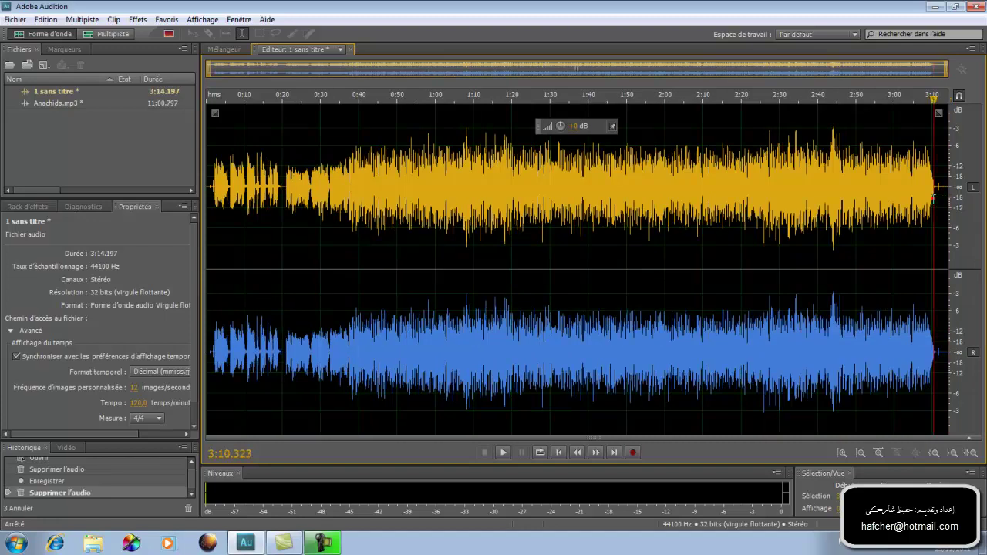
# - Try adjusting the volume of the closing silence from 3:11.130 to the end, and undo that amplification
pyautogui.moveTo(935, 196); pyautogui.dragTo(939, 222)
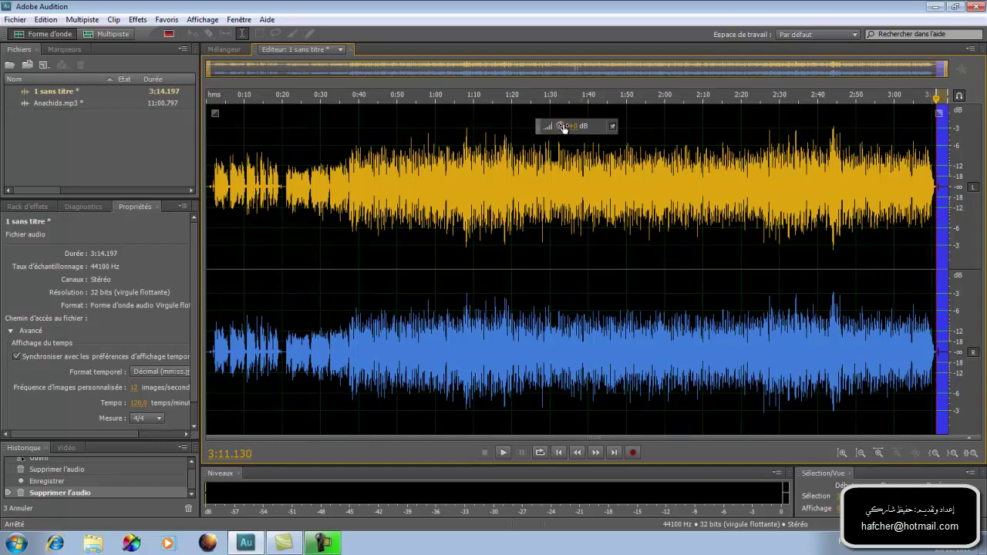
pyautogui.moveTo(565, 133); pyautogui.dragTo(568, 140)
pyautogui.moveTo(572, 193); pyautogui.dragTo(572, 193)
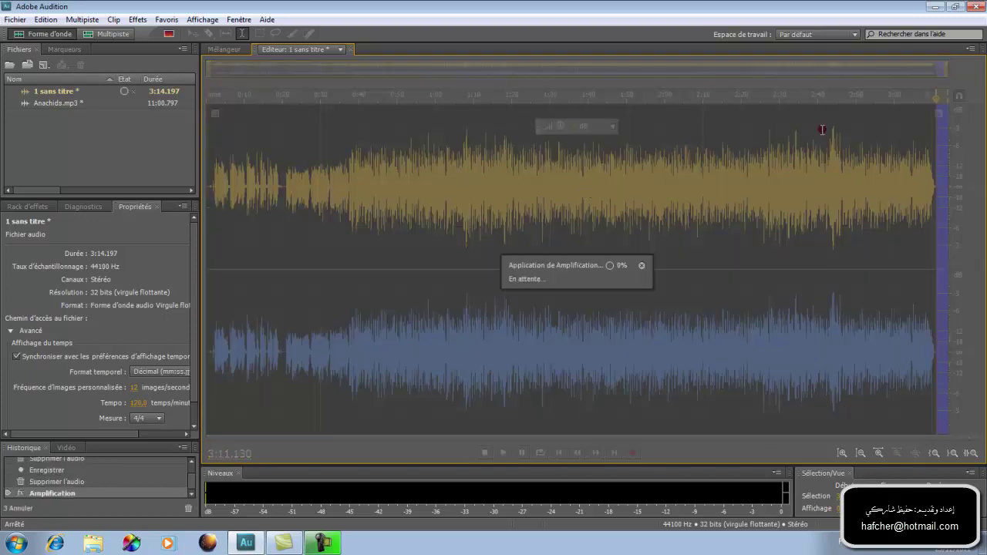
pyautogui.click(922, 196)
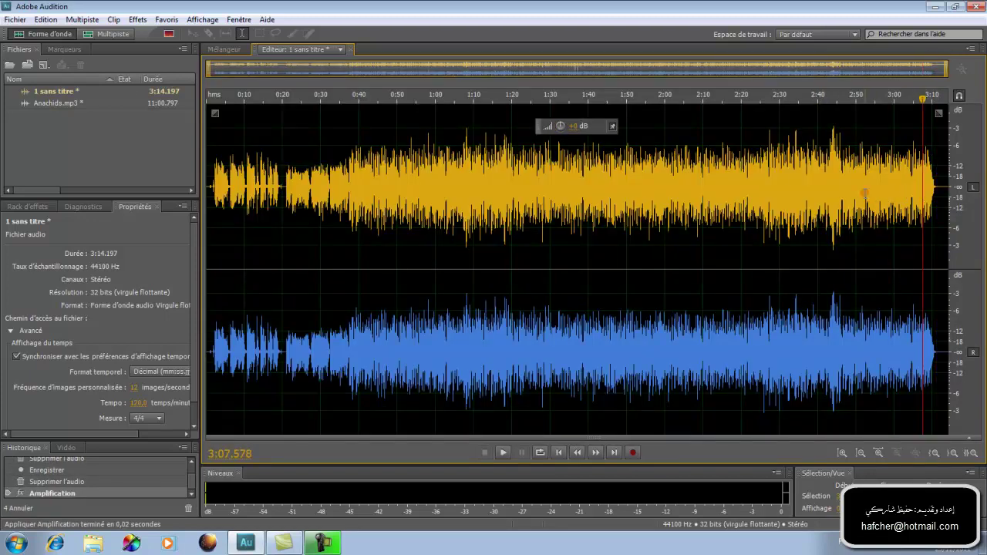
pyautogui.click(46, 19)
pyautogui.click(54, 34)
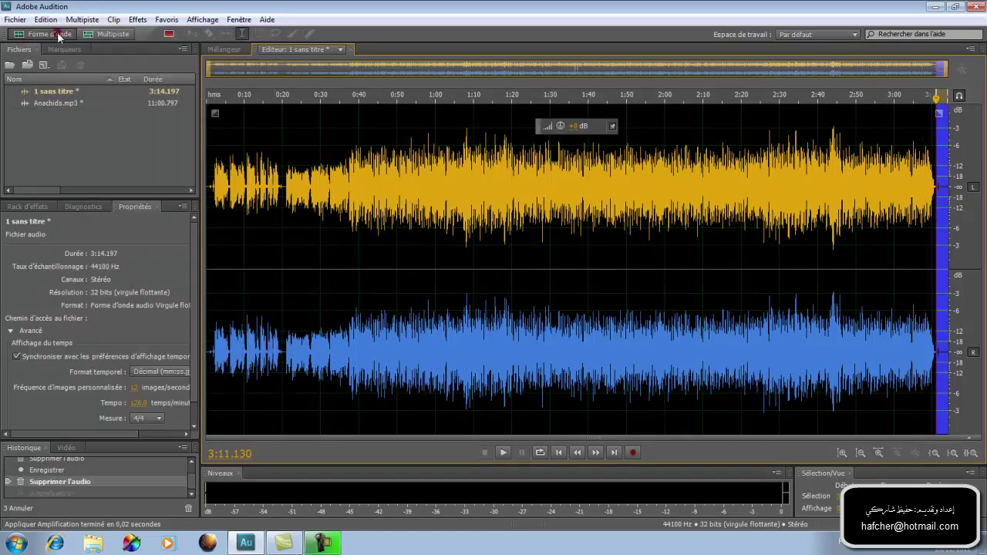
# - Undo the deletion after 3:14.197 and the recorded silence at the end of the new file
pyautogui.click(46, 19)
pyautogui.click(58, 34)
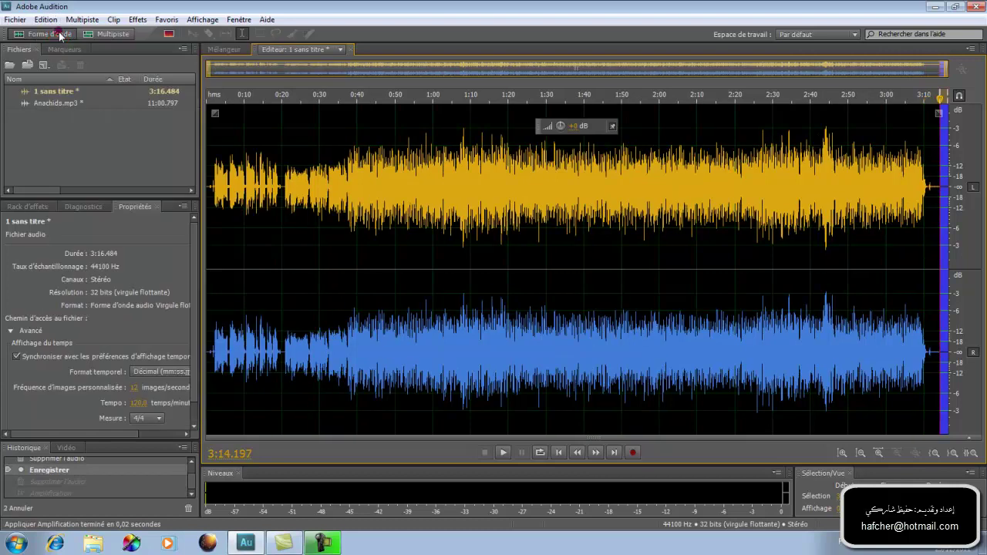
pyautogui.click(46, 19)
pyautogui.click(59, 34)
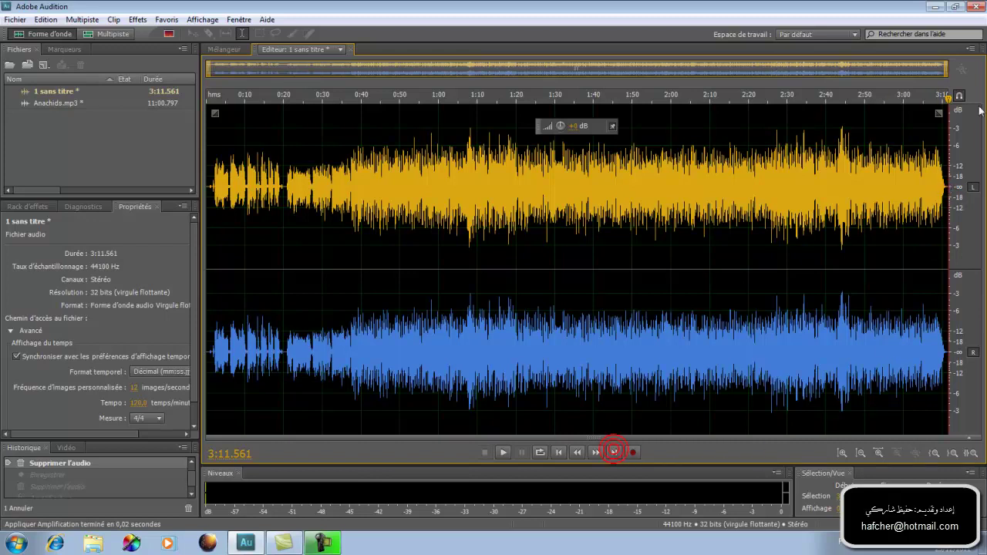
# - Insert 3 seconds of silence at the end of the new file, at 3:11.561
pyautogui.click(46, 21)
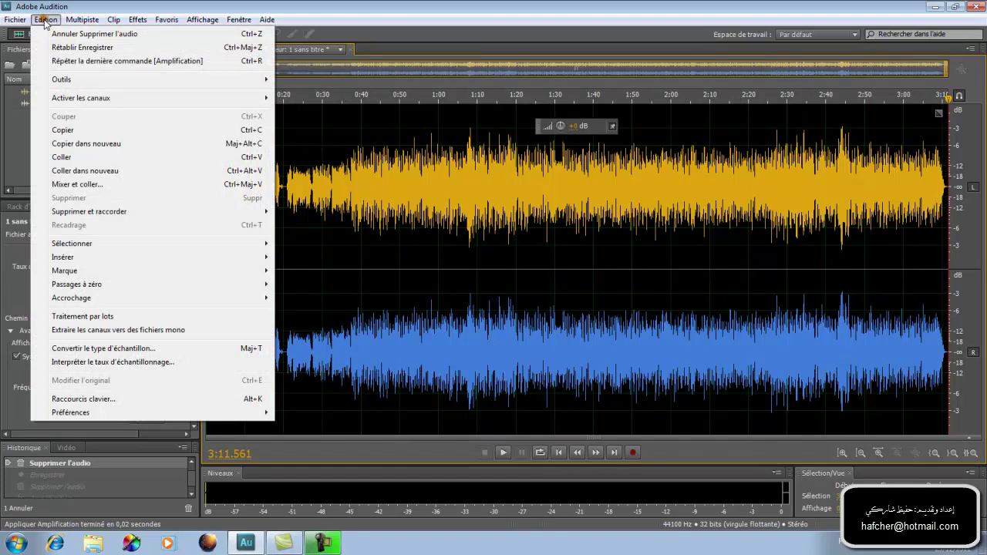
pyautogui.moveTo(70, 260)
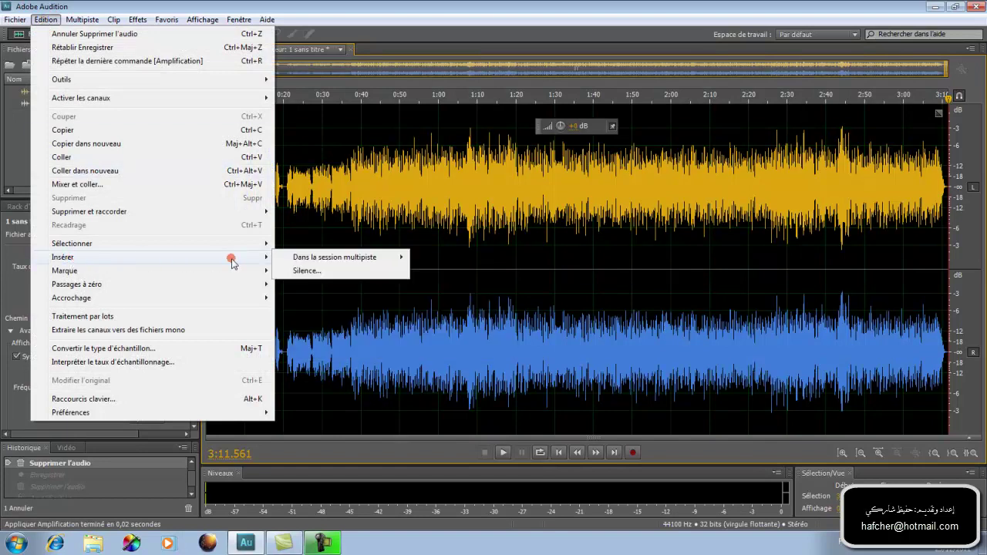
pyautogui.click(304, 272)
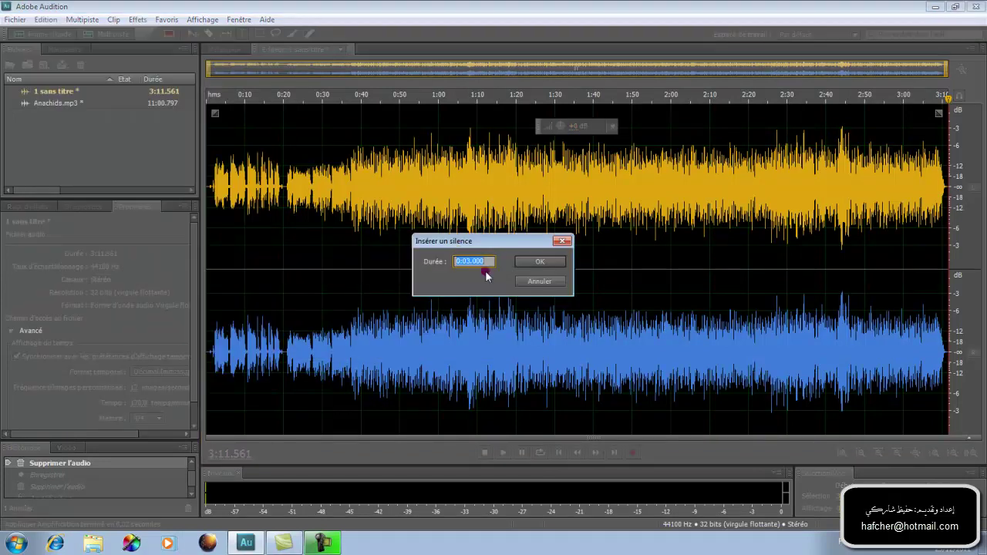
pyautogui.click(469, 262)
pyautogui.click(468, 291)
pyautogui.write('0')
pyautogui.click(540, 262)
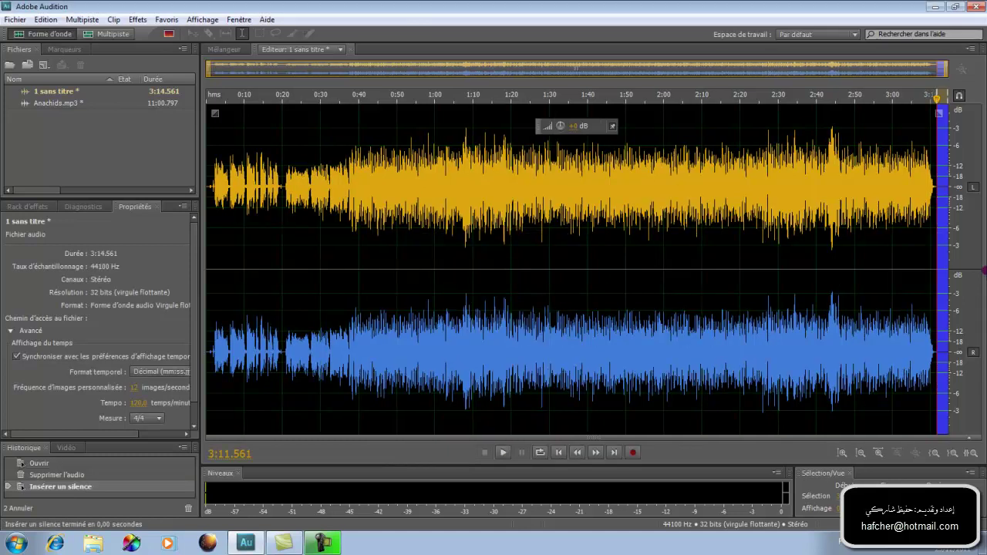
pyautogui.click(928, 204)
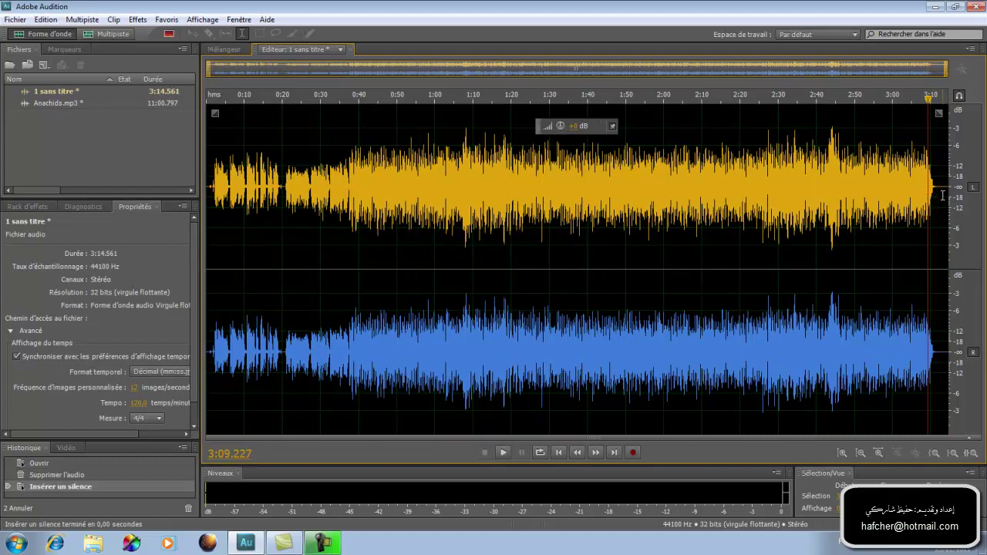
pyautogui.click(937, 196)
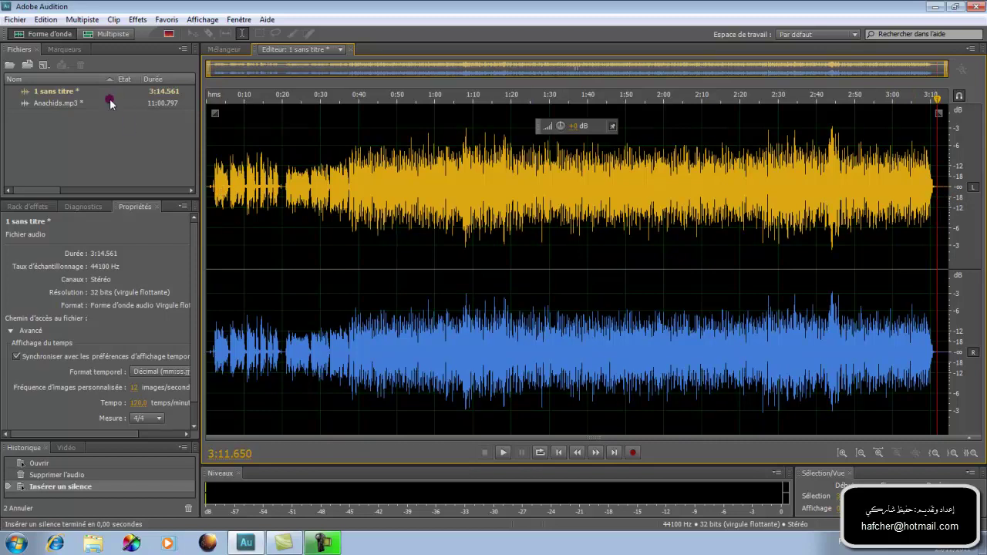
# - Save the new file as 001.wav on the Desktop in Onde PCM format and close it
pyautogui.click(14, 19)
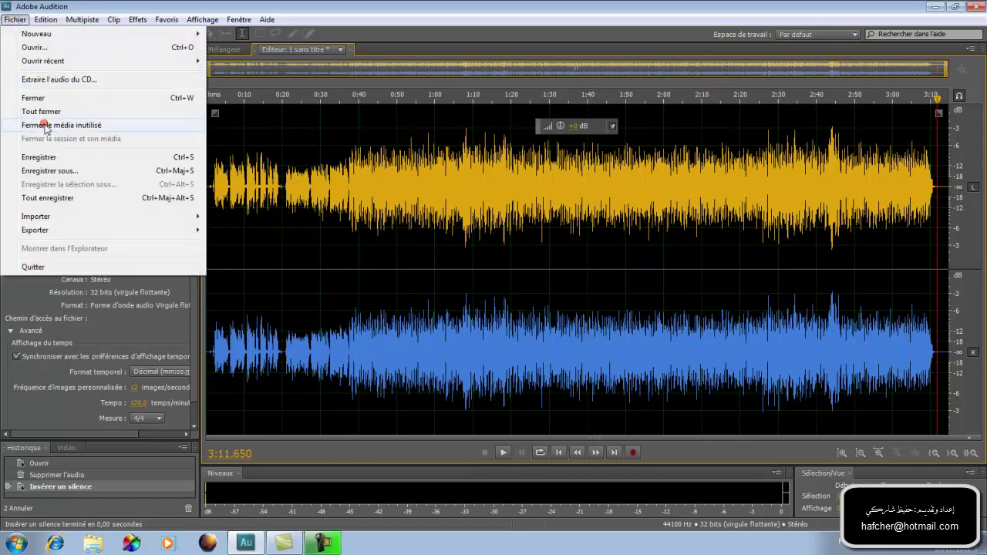
pyautogui.click(48, 171)
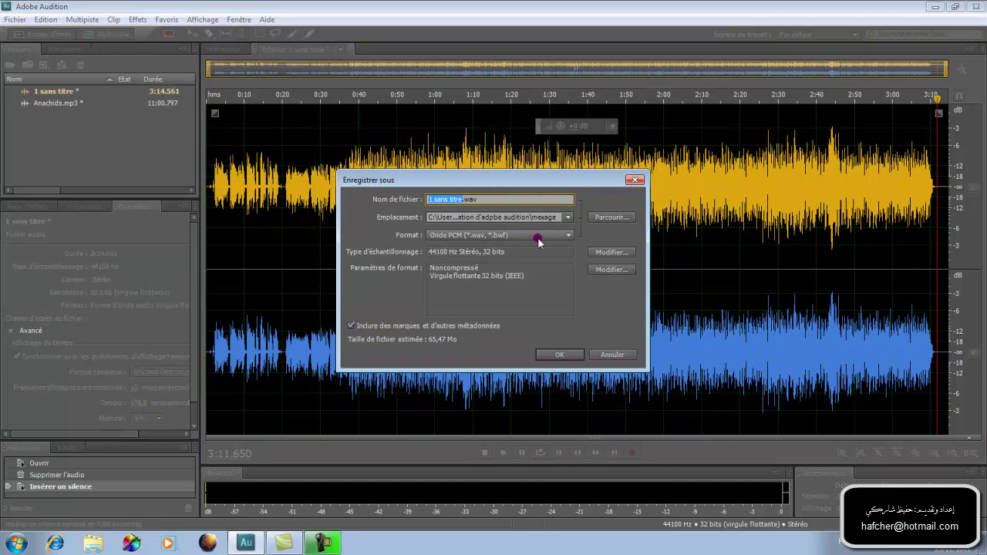
pyautogui.write('001')
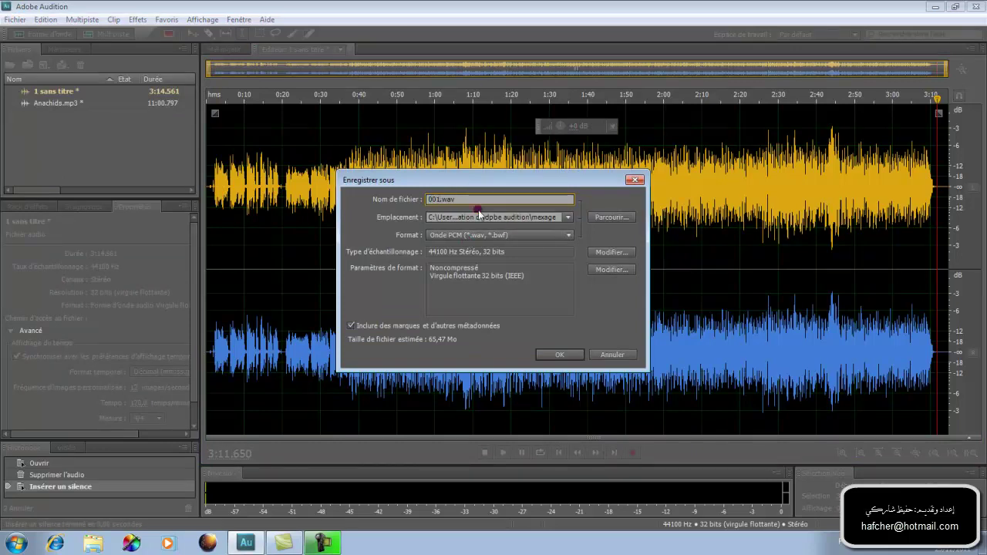
pyautogui.click(609, 217)
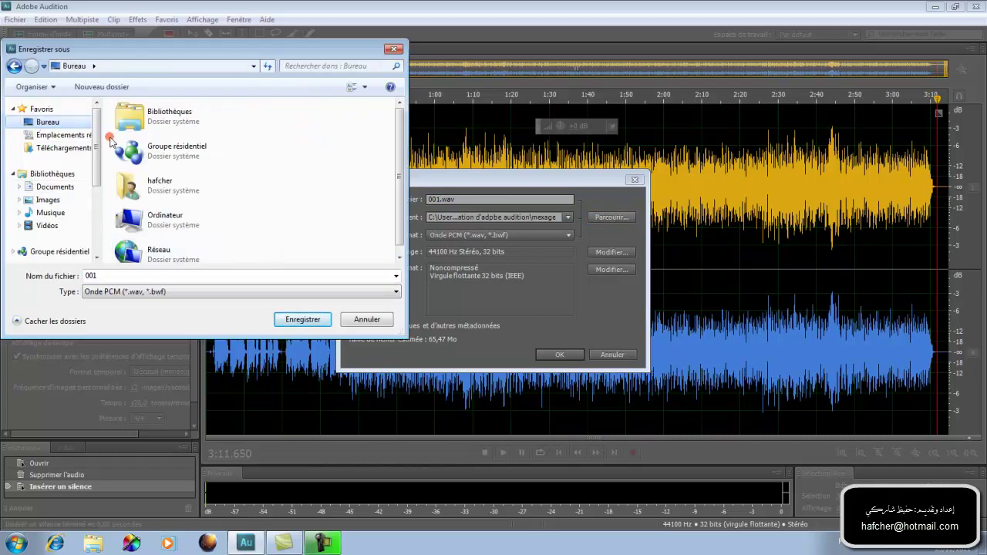
pyautogui.click(303, 320)
pyautogui.click(564, 357)
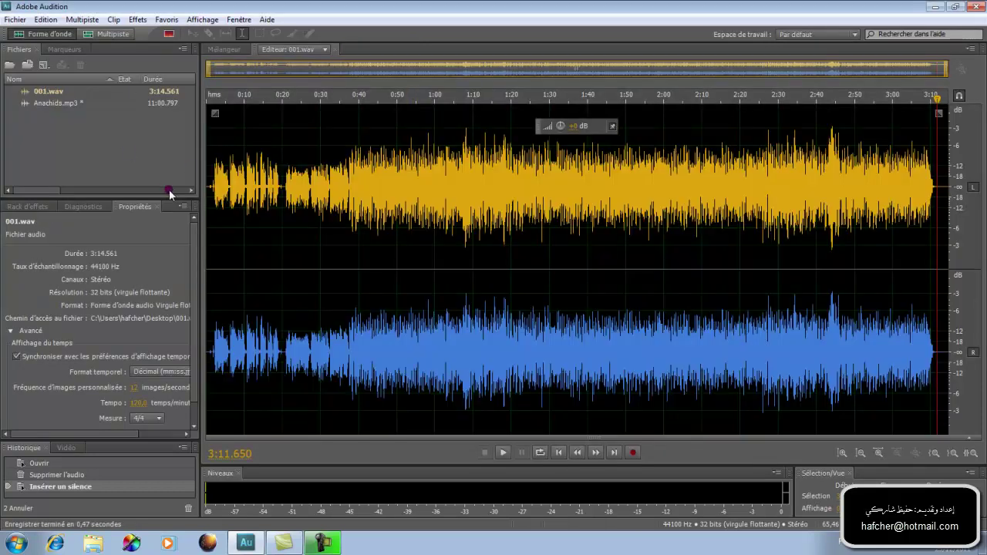
pyautogui.click(50, 92)
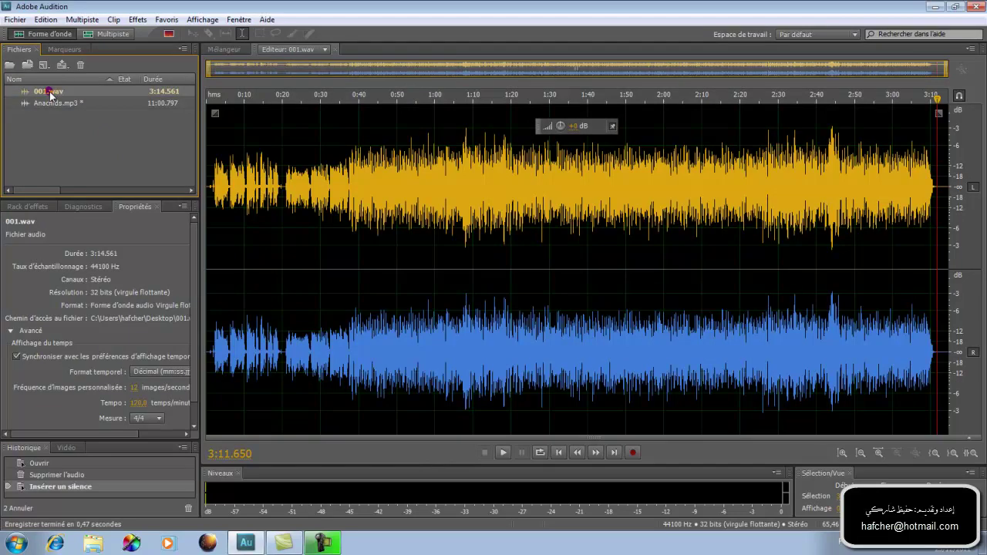
pyautogui.click(80, 65)
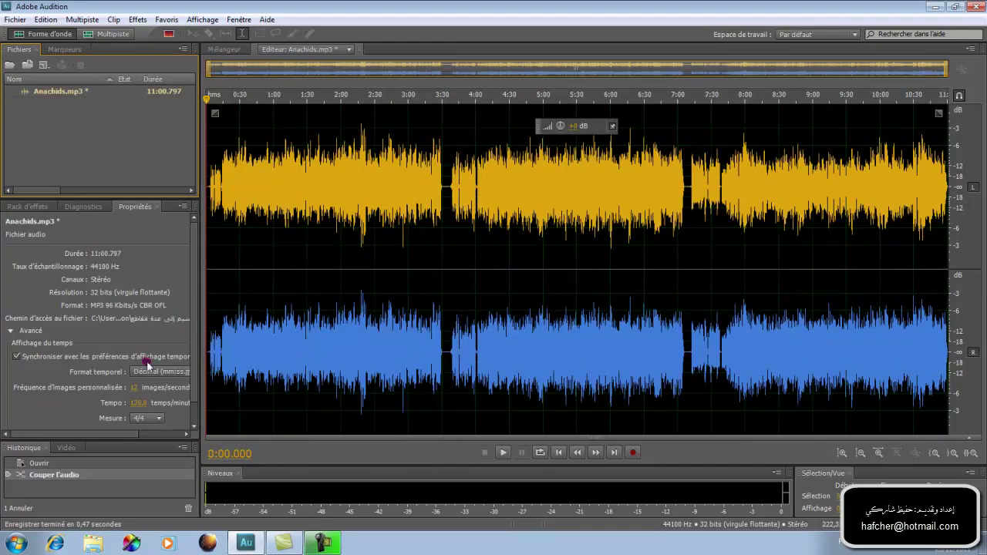
# - Cut the first track of Anachids.mp3, up to about 3:37, into a new file and delete that file's trailing silence from 3:33.725
pyautogui.moveTo(450, 198); pyautogui.dragTo(163, 249)
pyautogui.rightClick(306, 194)
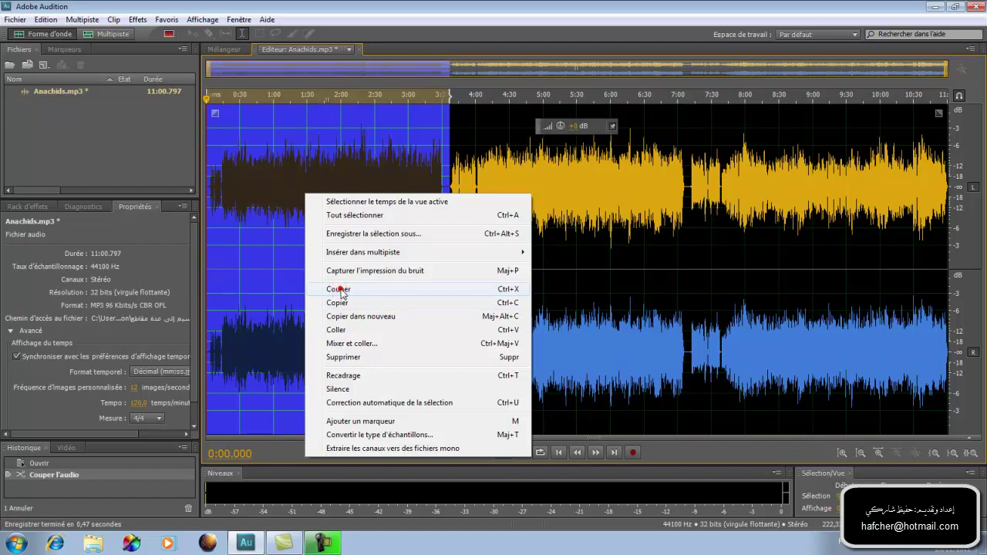
pyautogui.click(342, 290)
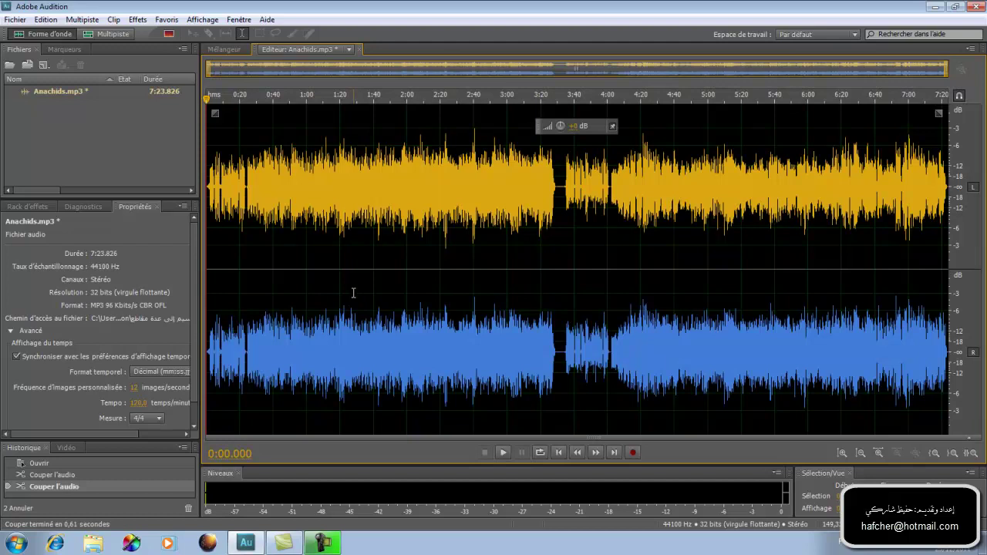
pyautogui.click(45, 19)
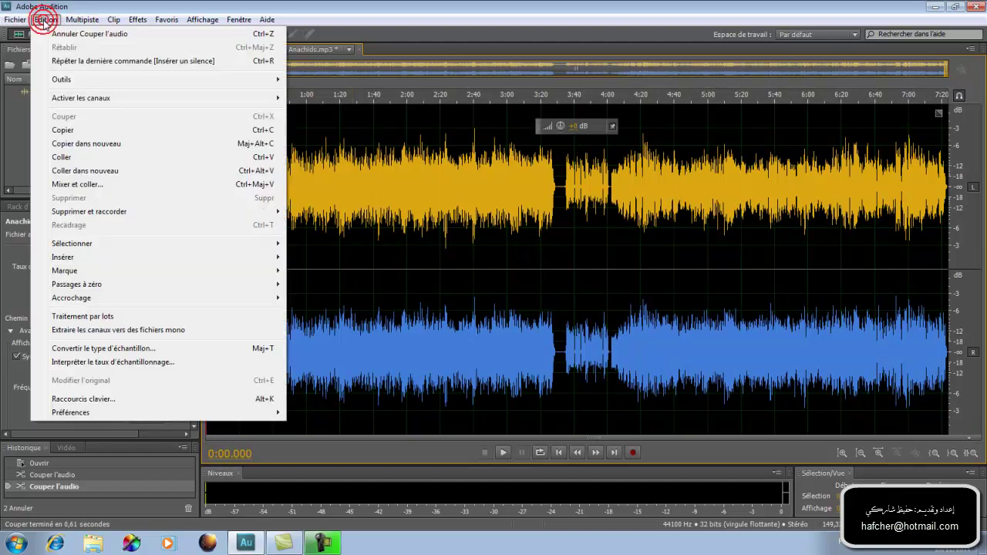
pyautogui.click(83, 171)
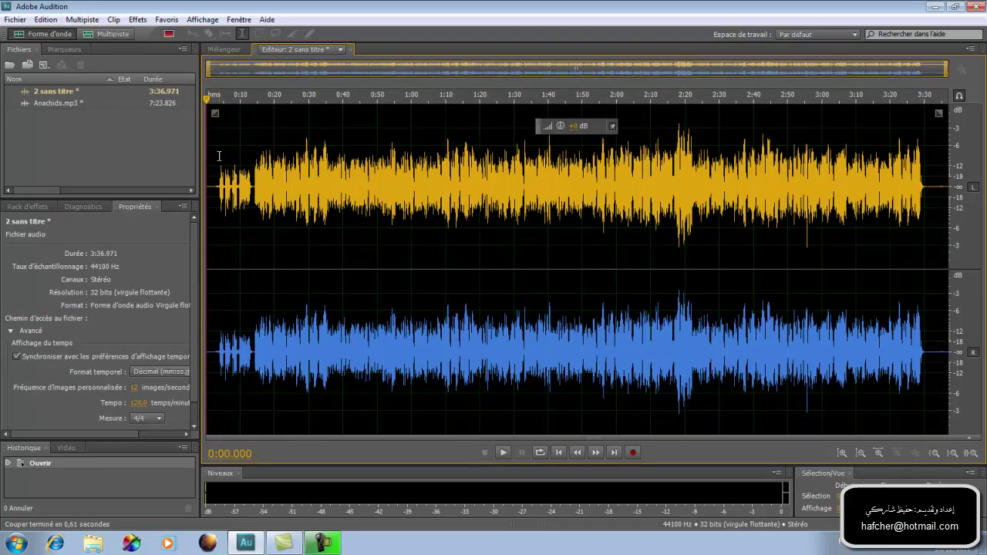
pyautogui.moveTo(937, 208); pyautogui.dragTo(974, 212)
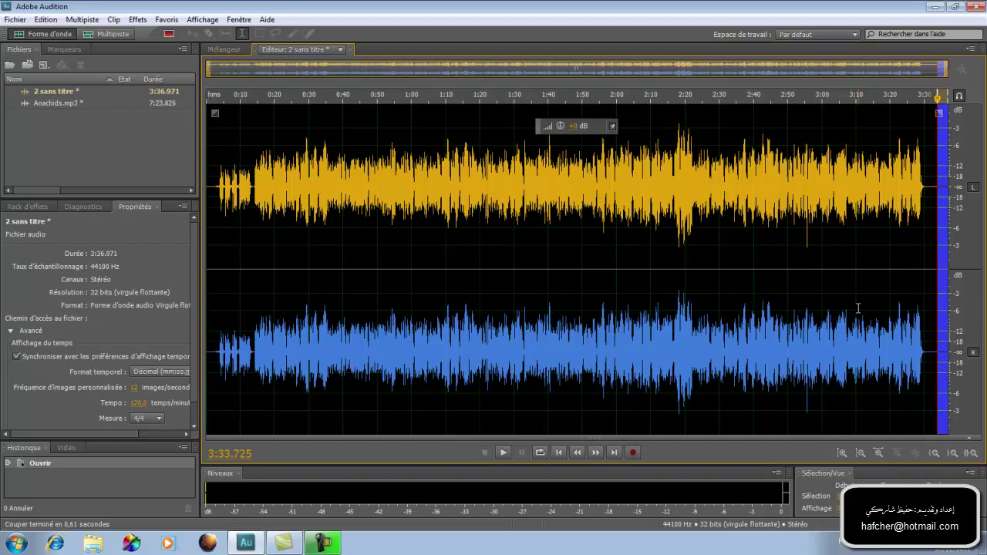
pyautogui.press('Delete')
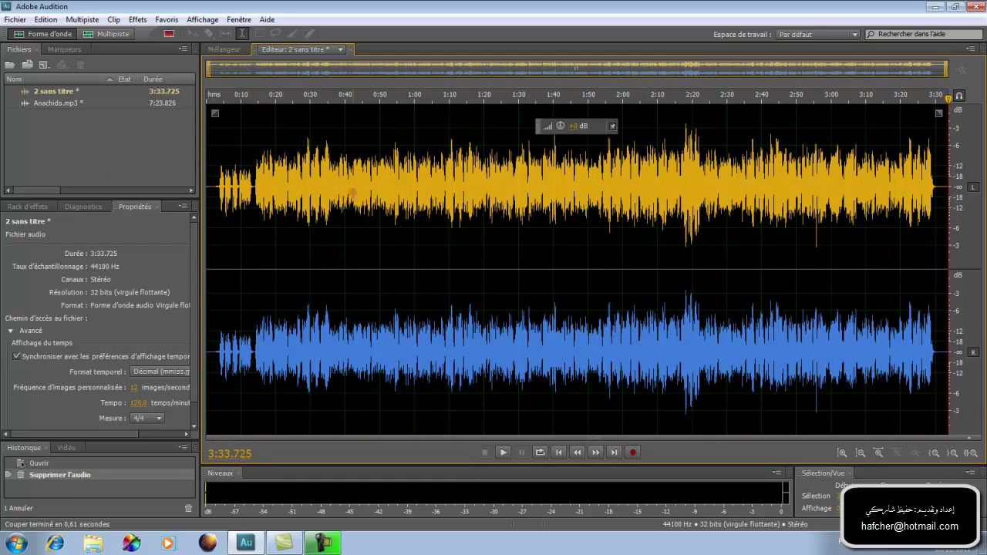
# - Save the trimmed second track as 002.wav on the Desktop and close it
pyautogui.click(15, 20)
pyautogui.click(42, 172)
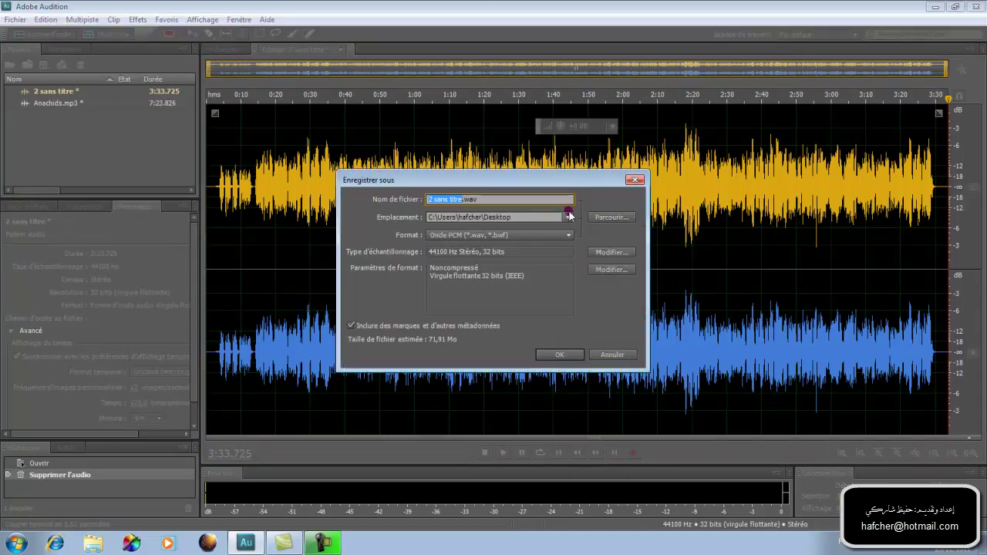
pyautogui.write('002')
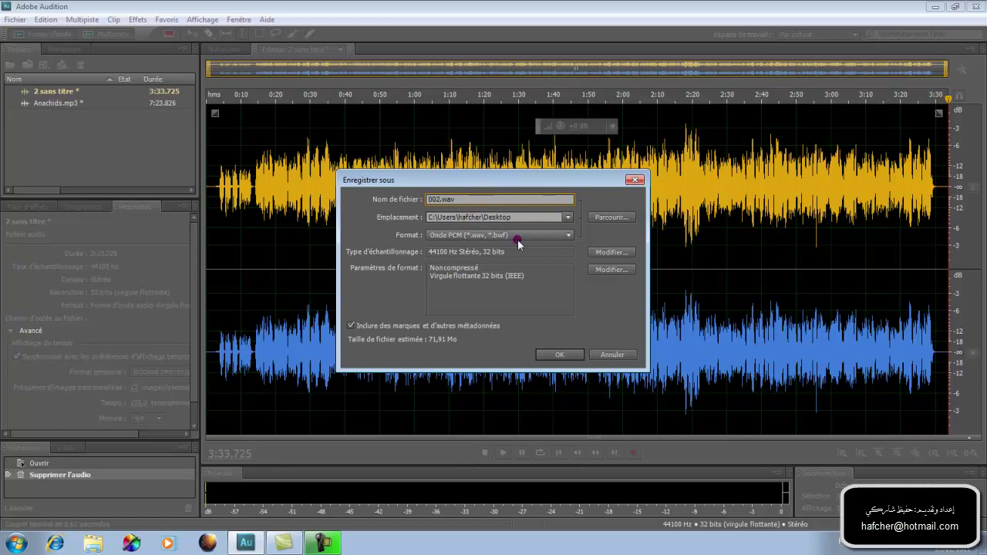
pyautogui.click(563, 356)
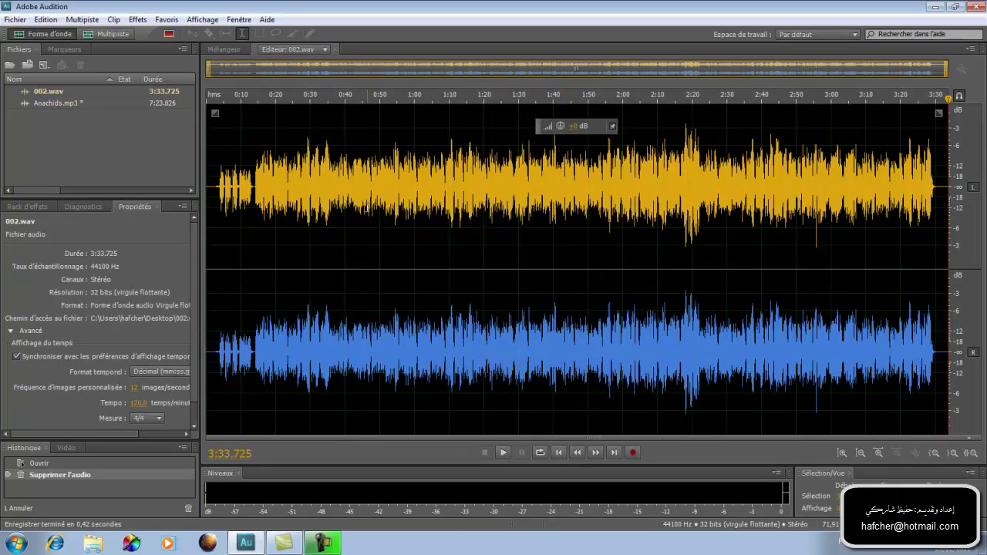
pyautogui.click(35, 92)
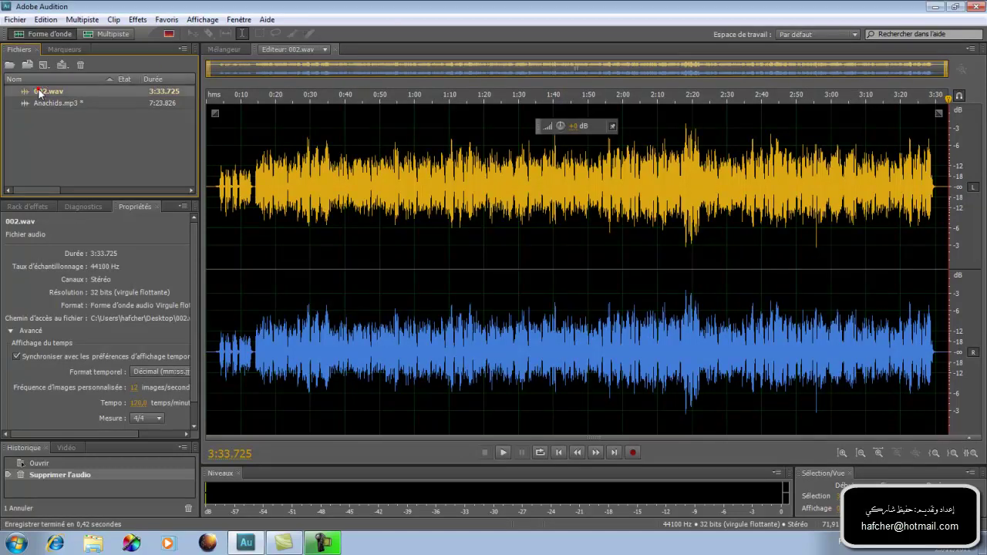
pyautogui.click(80, 65)
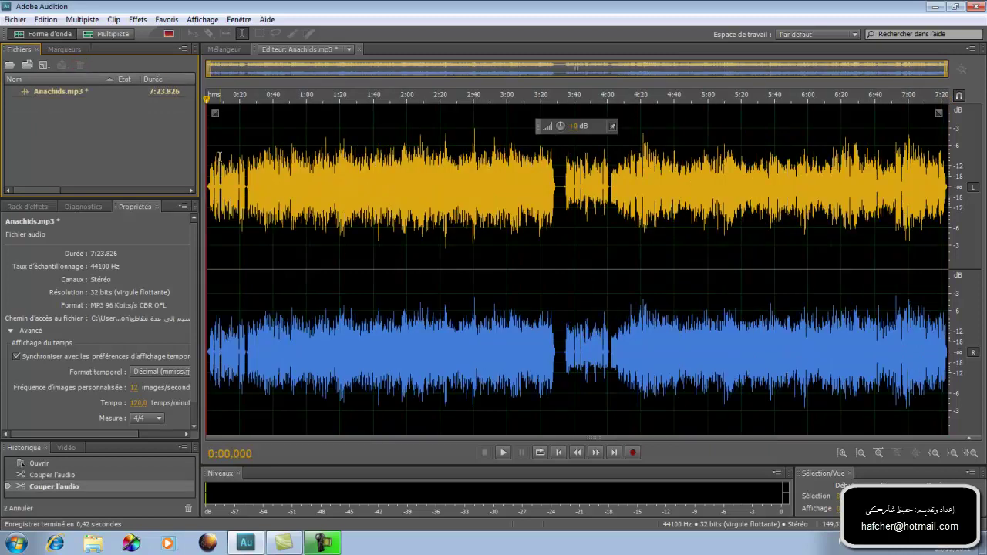
# - Cut the track at the start of Anachids.mp3, up to the gap at about 3:32, and paste it into a new file
pyautogui.moveTo(558, 193); pyautogui.dragTo(90, 236)
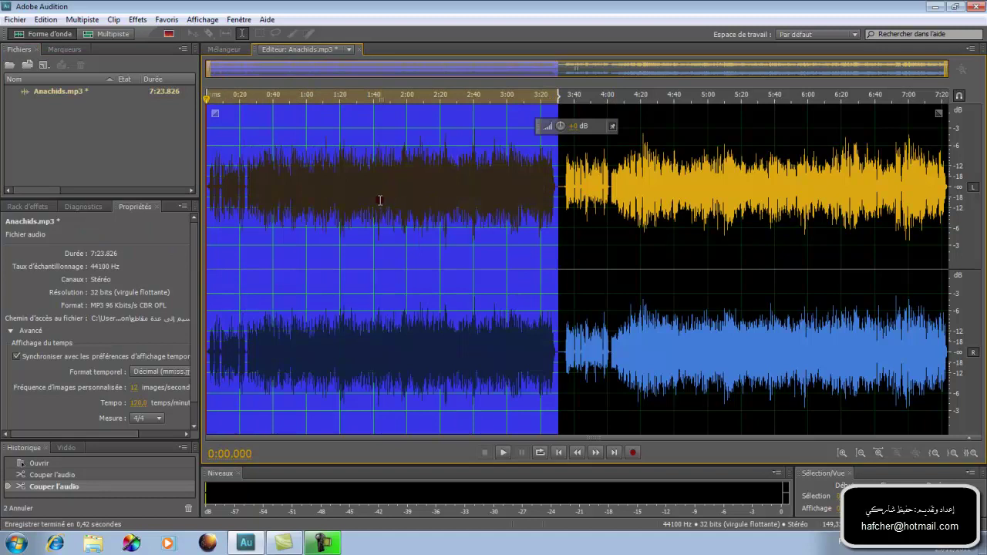
pyautogui.rightClick(390, 178)
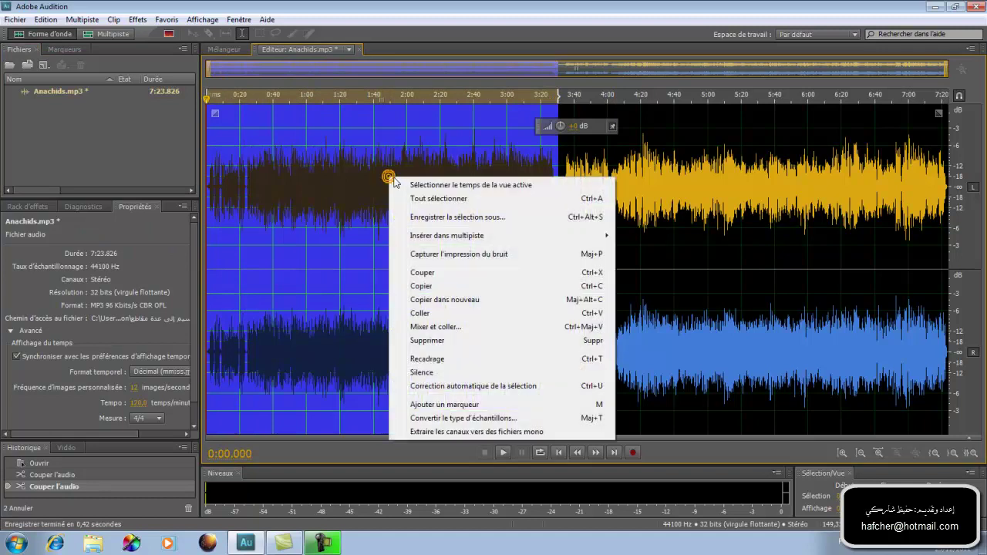
pyautogui.click(421, 273)
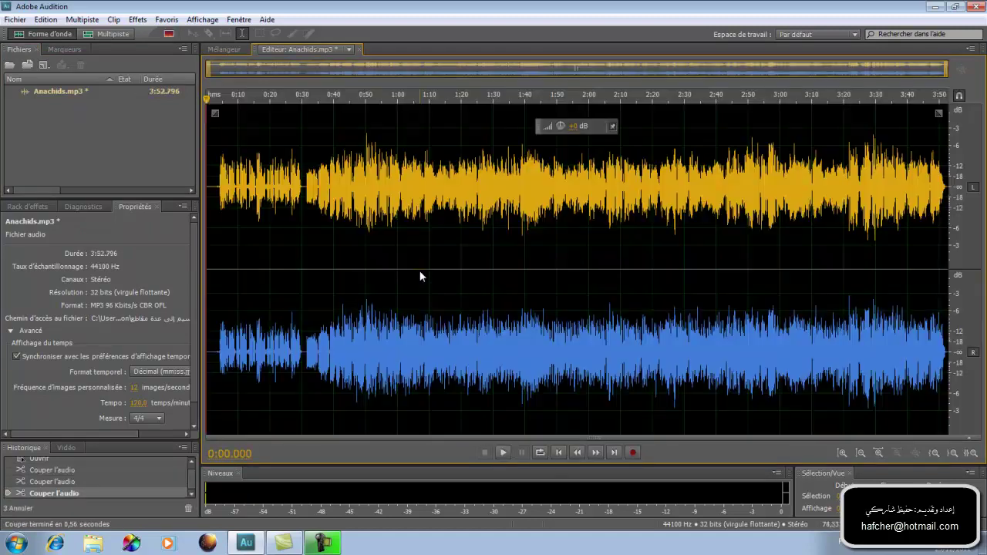
pyautogui.click(44, 20)
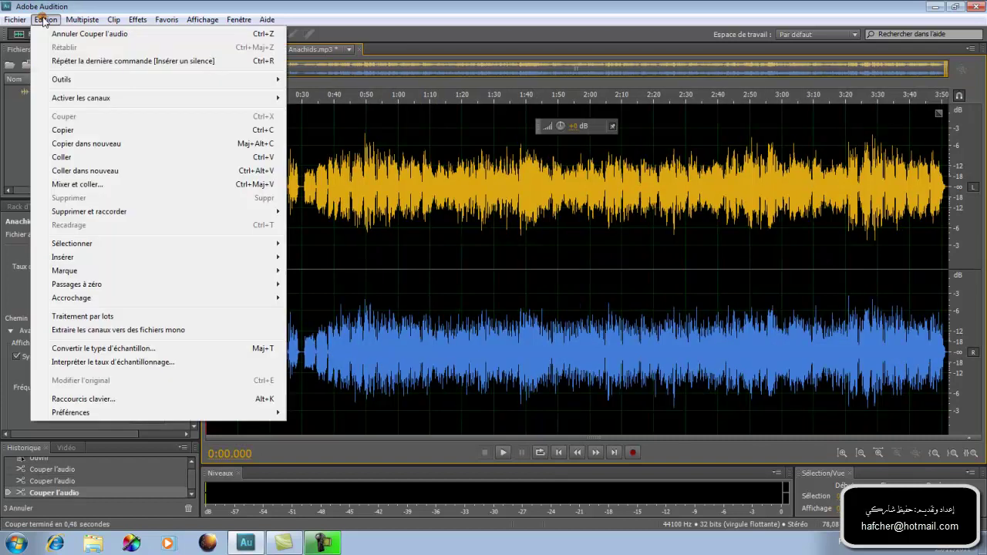
pyautogui.click(77, 171)
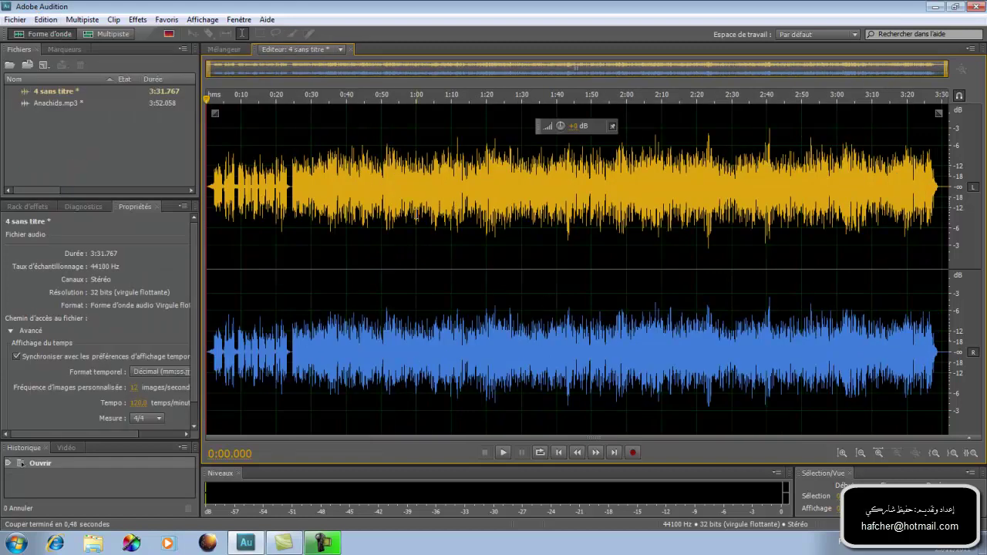
# - Save the new third-track file as 003.wav on the Desktop in Onde PCM format
pyautogui.click(15, 19)
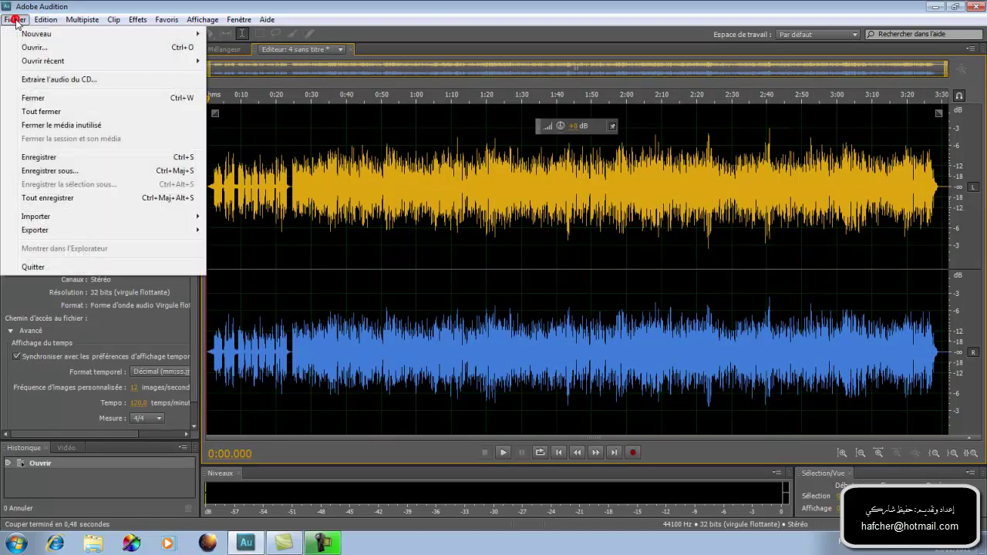
pyautogui.click(46, 171)
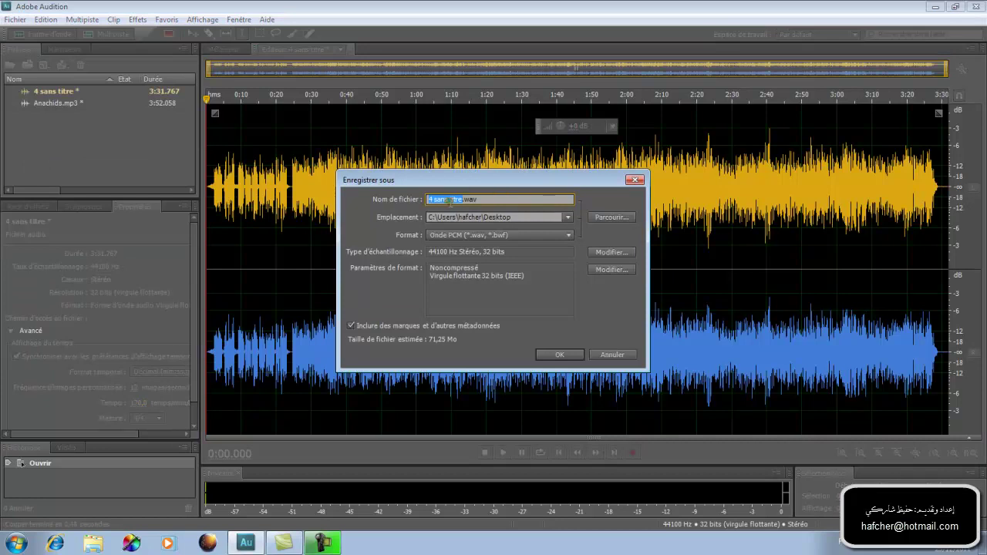
pyautogui.write('003')
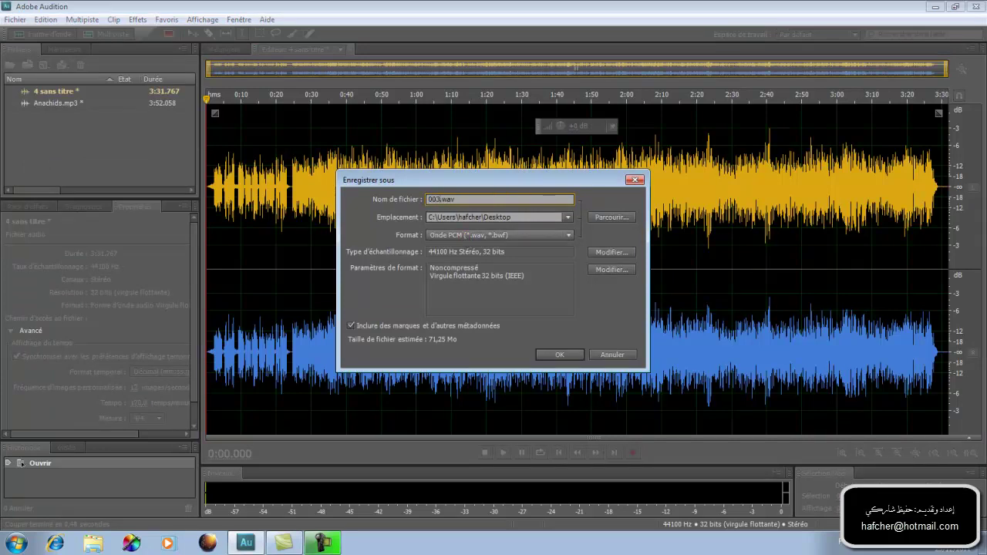
pyautogui.click(559, 352)
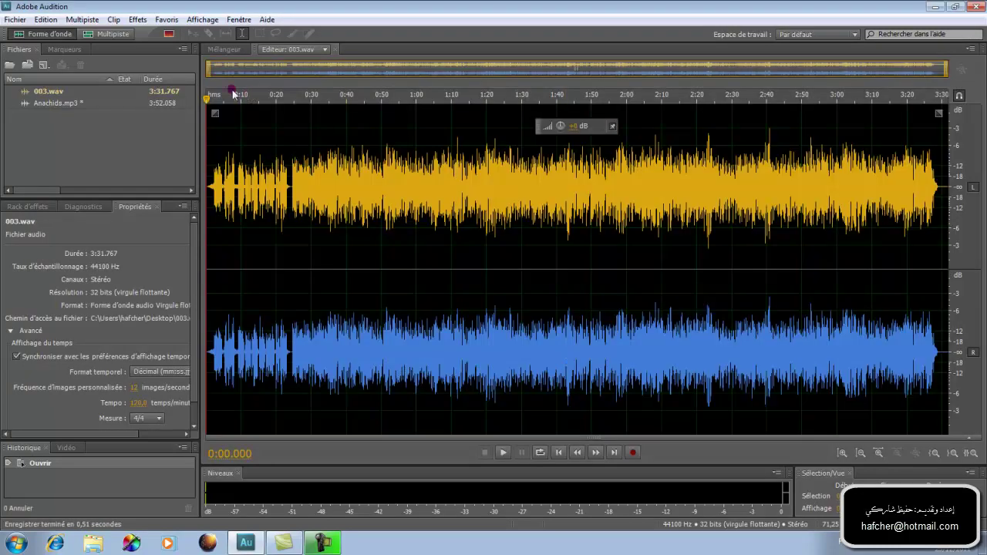
# - Close 003.wav and insert 3 seconds of silence at the very end of the remaining Anachids.mp3 audio
pyautogui.click(50, 92)
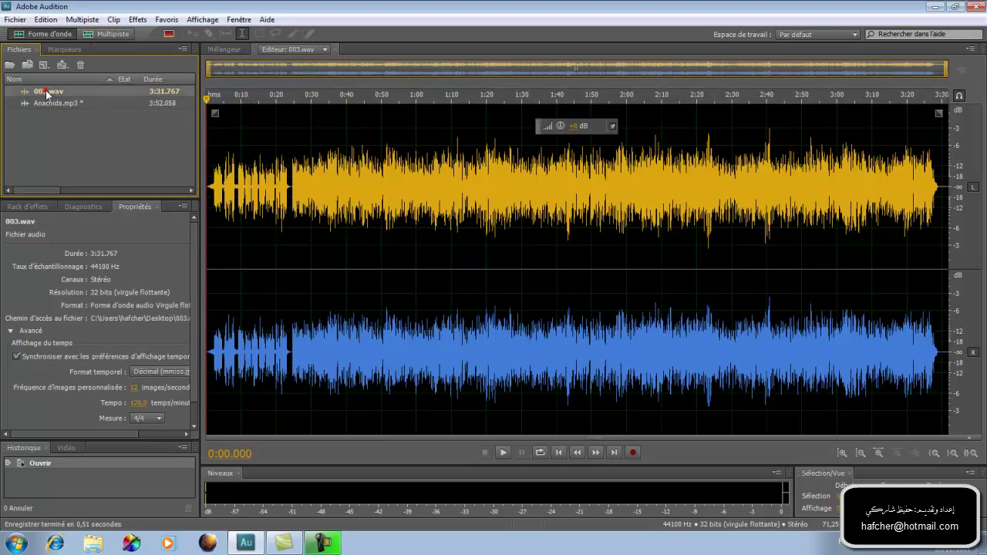
pyautogui.click(82, 65)
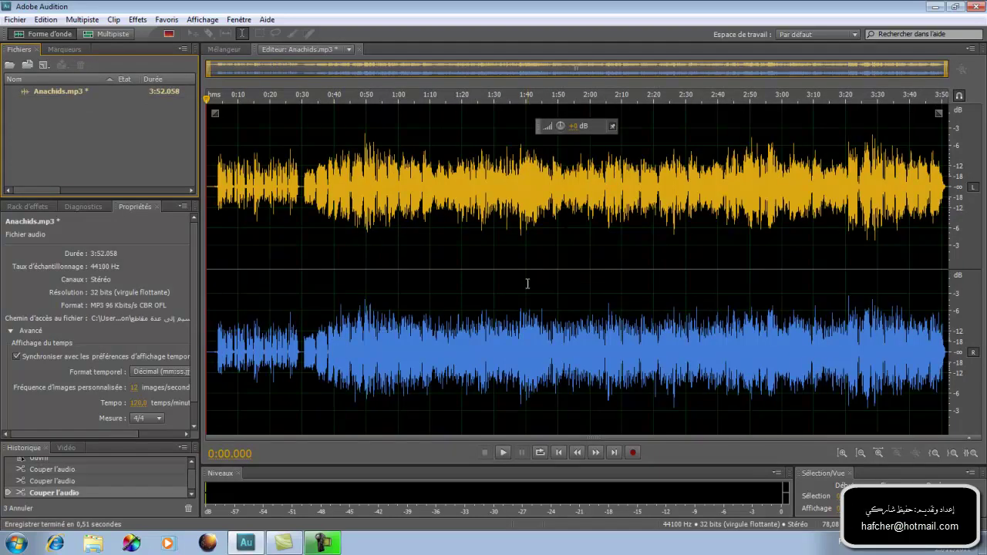
pyautogui.click(127, 108)
pyautogui.click(614, 454)
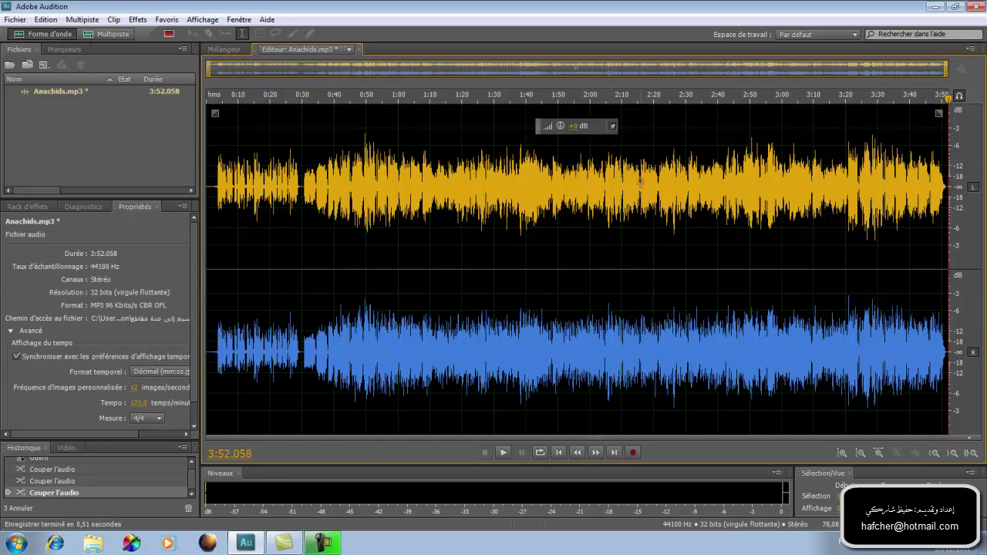
pyautogui.click(45, 19)
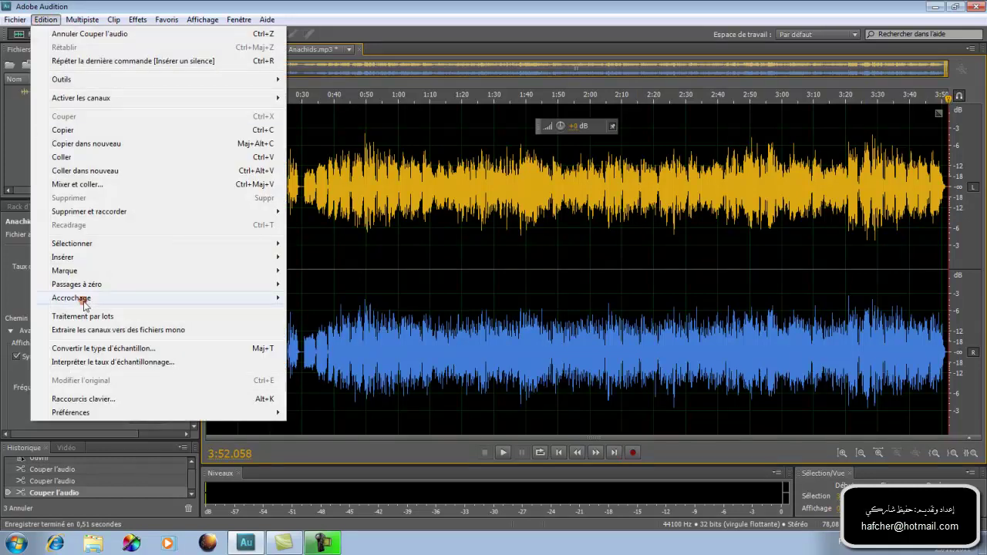
pyautogui.click(65, 258)
pyautogui.click(308, 271)
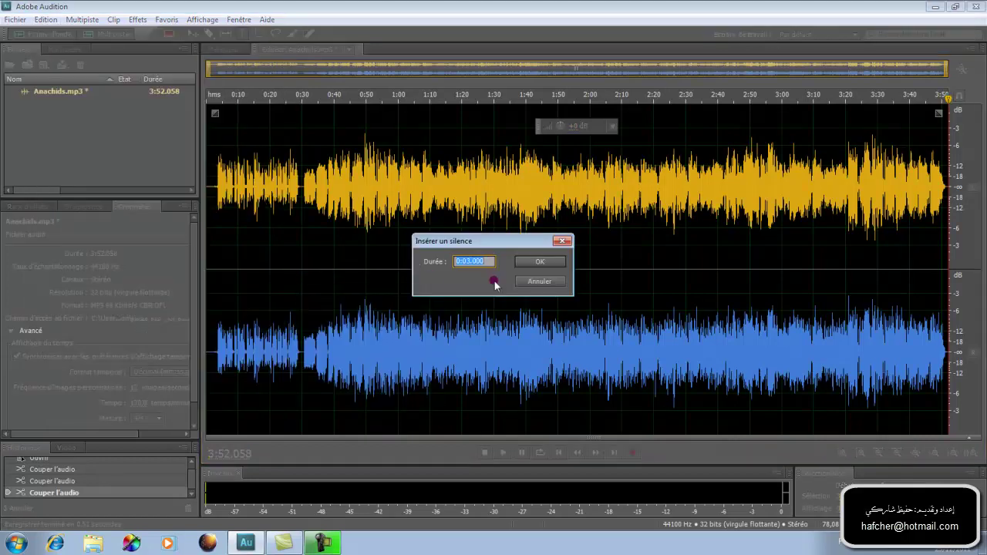
pyautogui.click(539, 263)
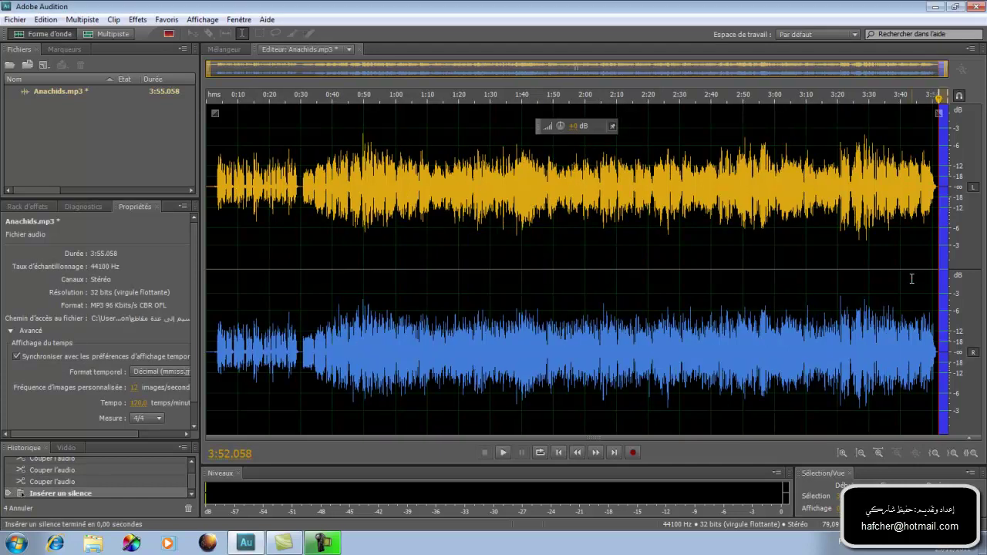
pyautogui.click(911, 278)
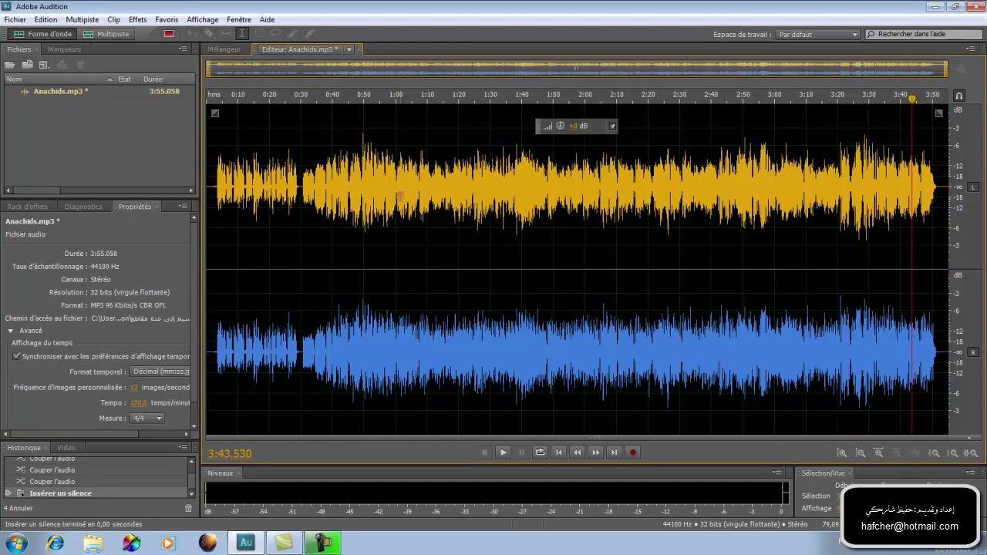
# - Save the remaining audio under the new name 004.mp3 in the source folder, keeping the Audio MP3 format
pyautogui.click(16, 21)
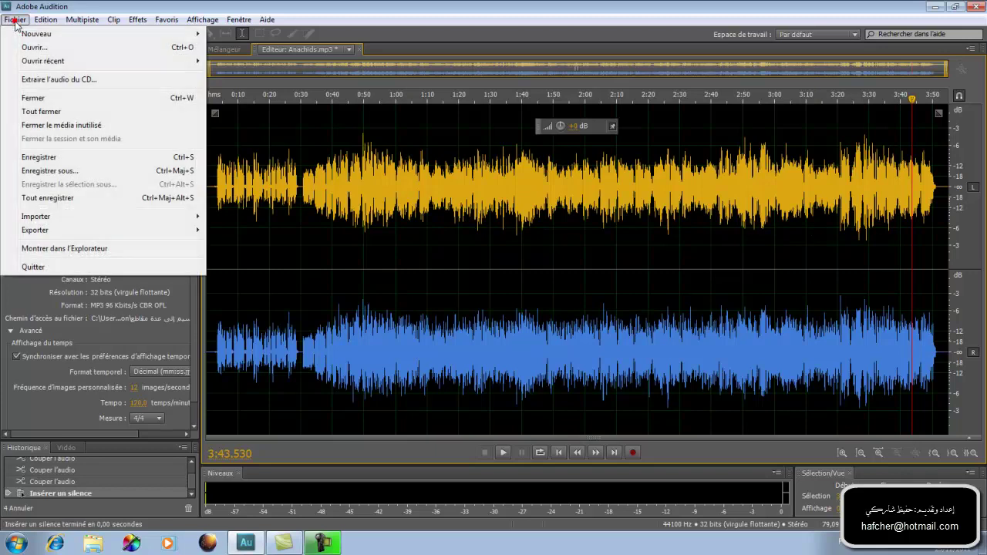
pyautogui.click(43, 171)
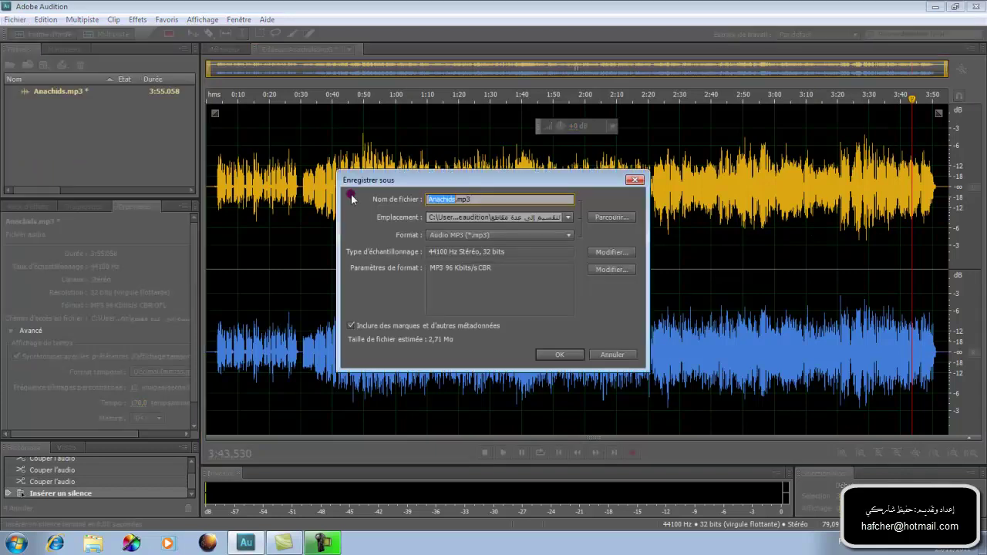
pyautogui.write('004')
pyautogui.click(560, 359)
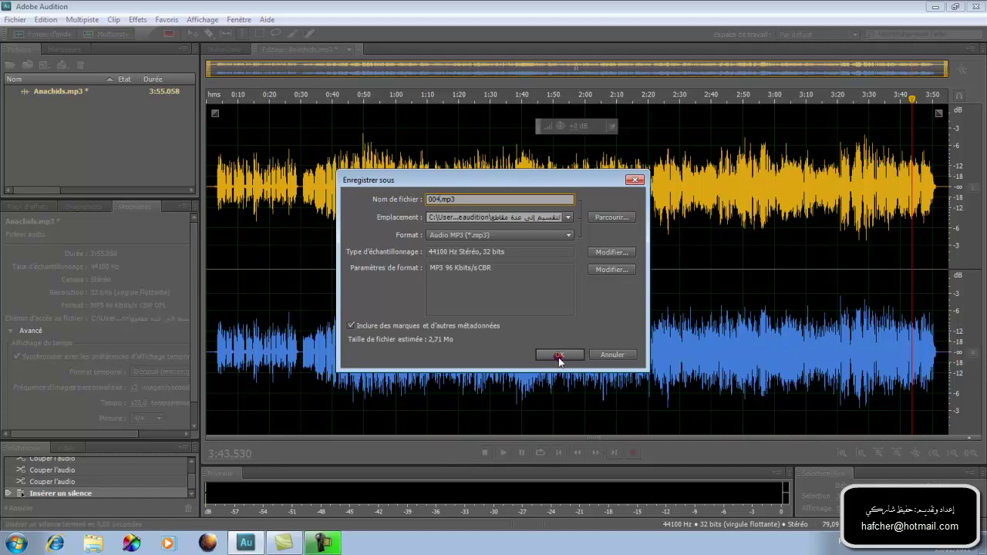
pyautogui.click(570, 235)
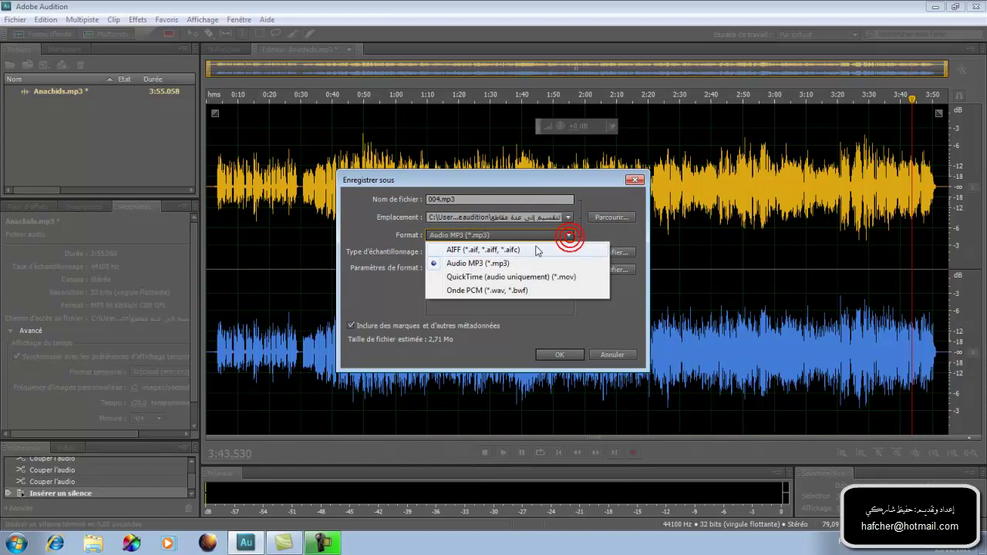
pyautogui.click(498, 263)
pyautogui.click(556, 354)
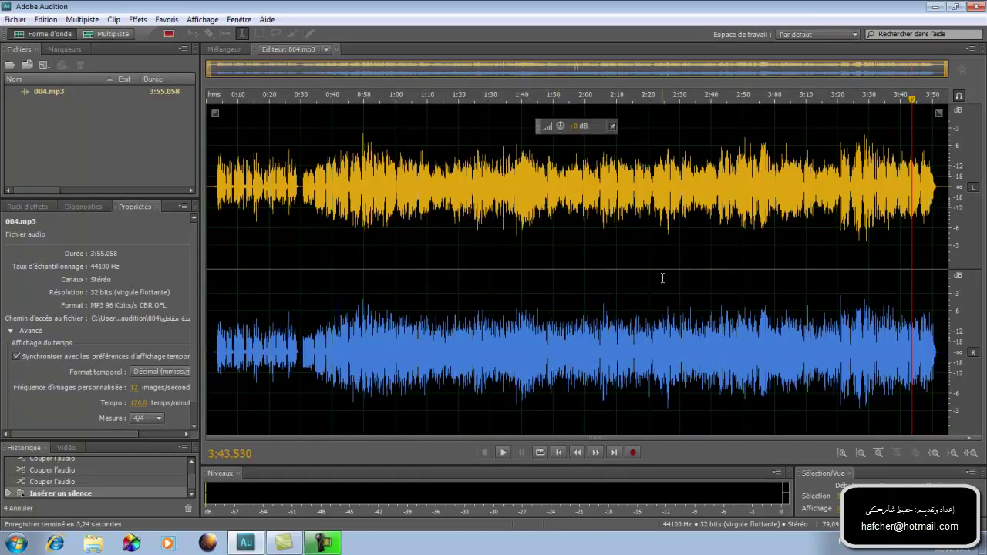
# - Switch to the desktop and play 001.wav and 002.wav in the media player, sampling each partway through and near its end
pyautogui.click(934, 8)
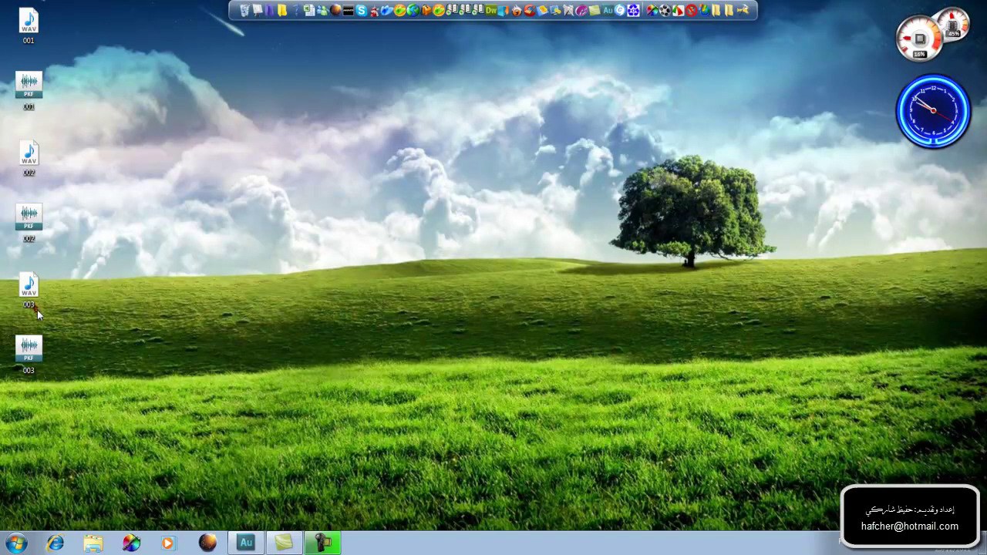
pyautogui.doubleClick(28, 18)
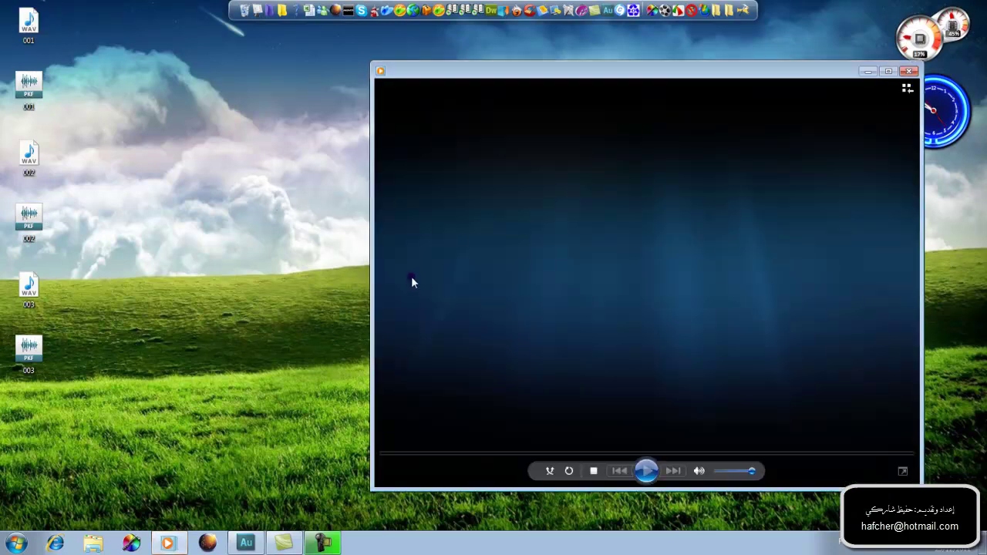
pyautogui.click(562, 454)
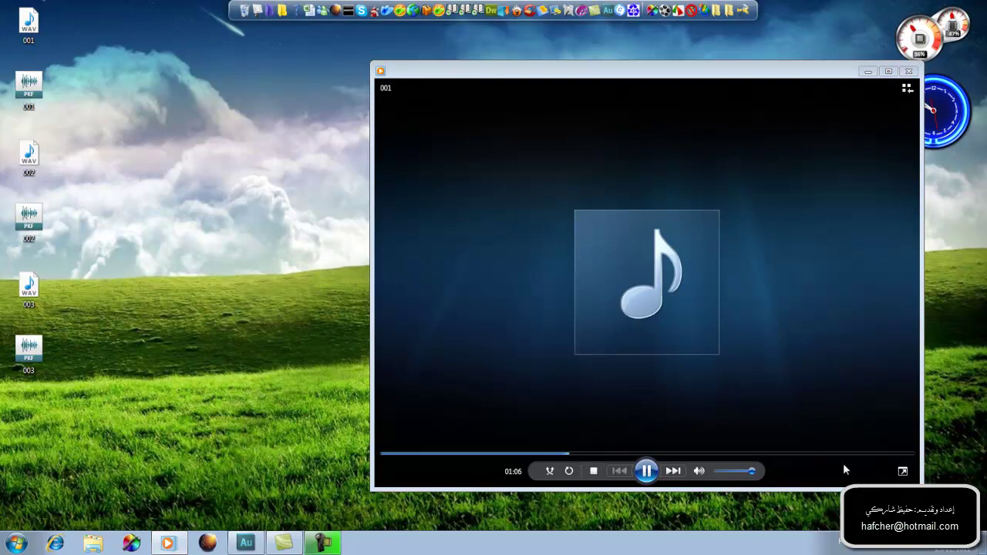
pyautogui.click(885, 454)
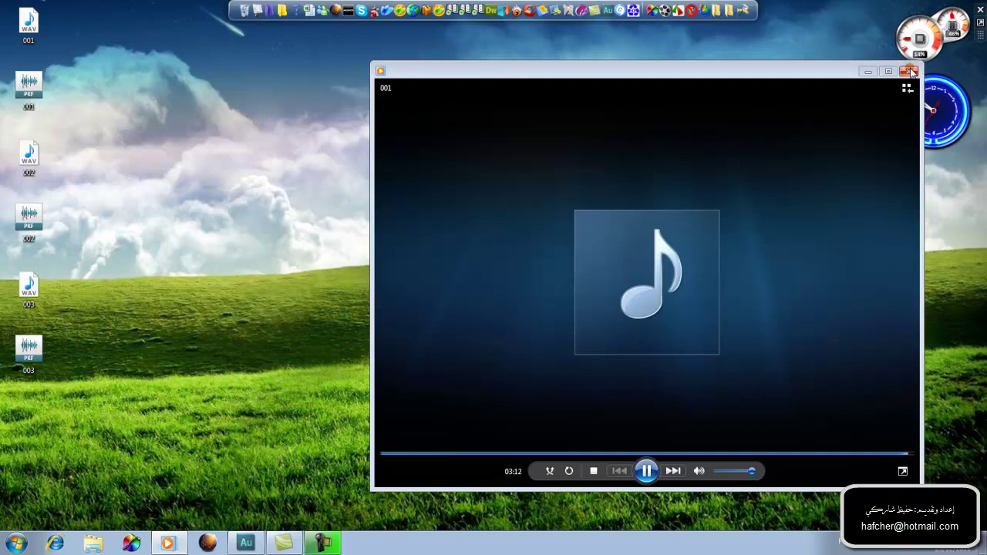
pyautogui.doubleClick(30, 165)
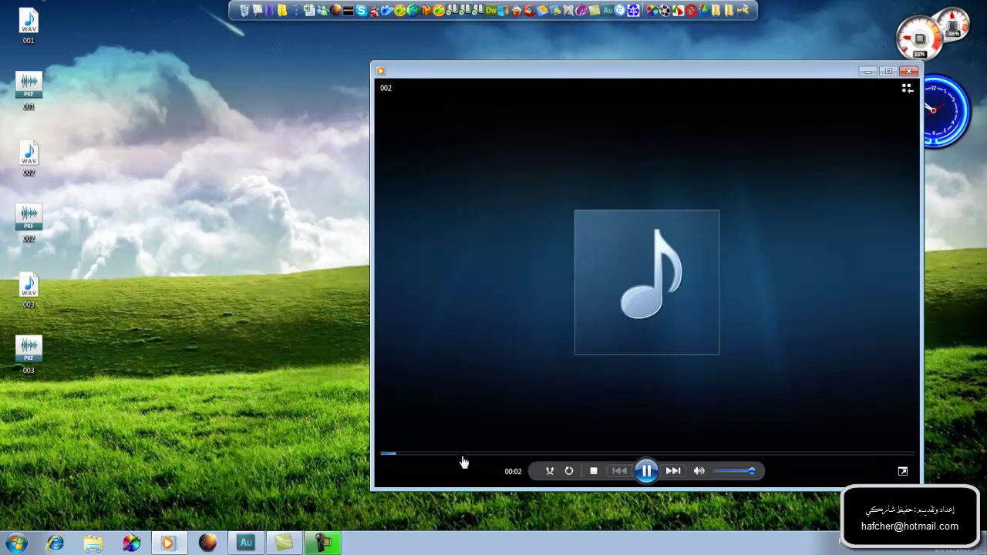
pyautogui.click(416, 453)
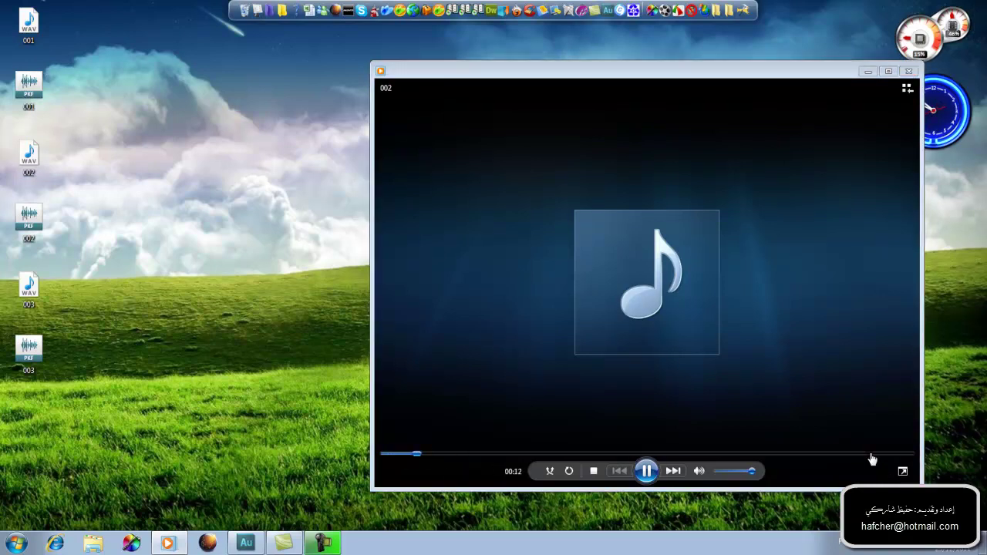
pyautogui.click(890, 455)
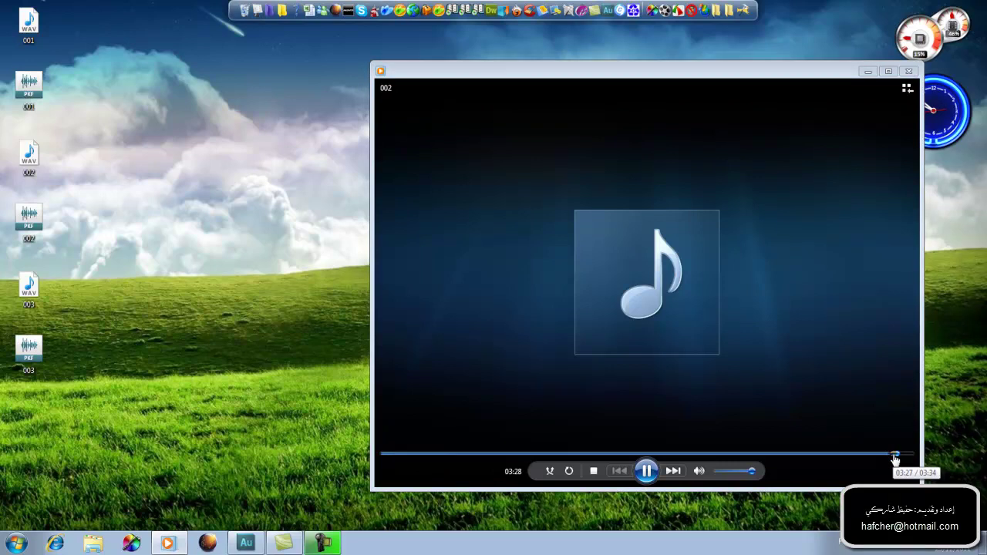
# - Play 003.wav from the desktop, sample its closing part and close the media player
pyautogui.doubleClick(39, 275)
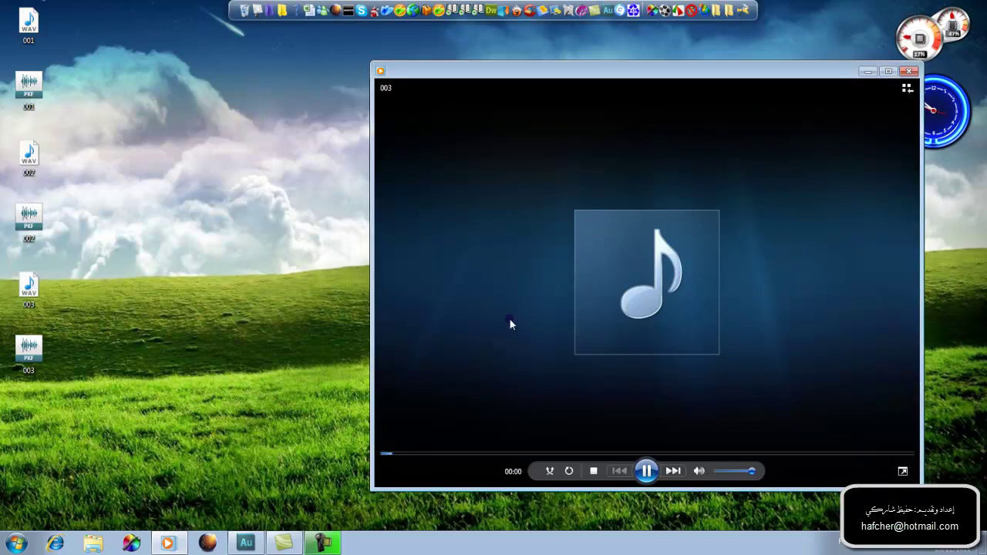
pyautogui.moveTo(590, 70); pyautogui.dragTo(435, 85)
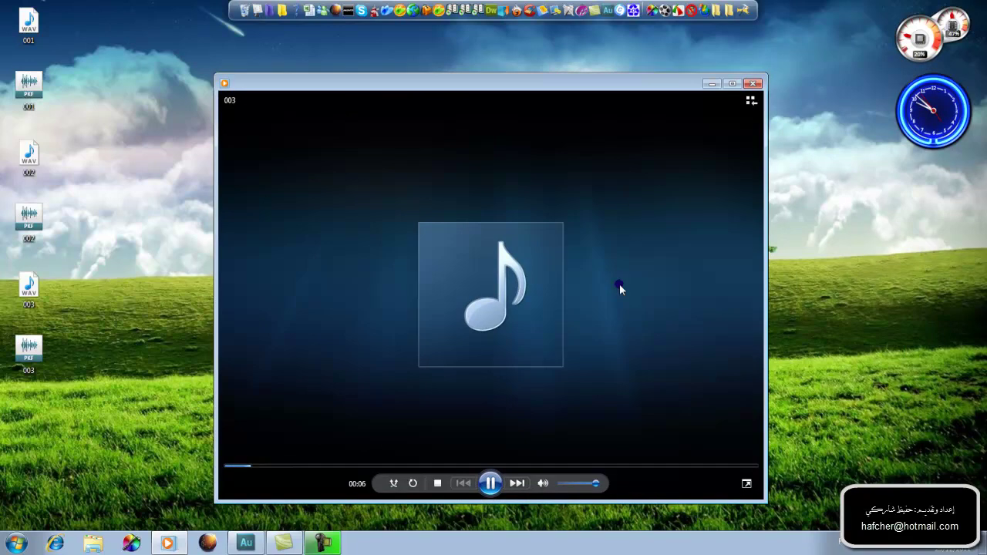
pyautogui.click(708, 465)
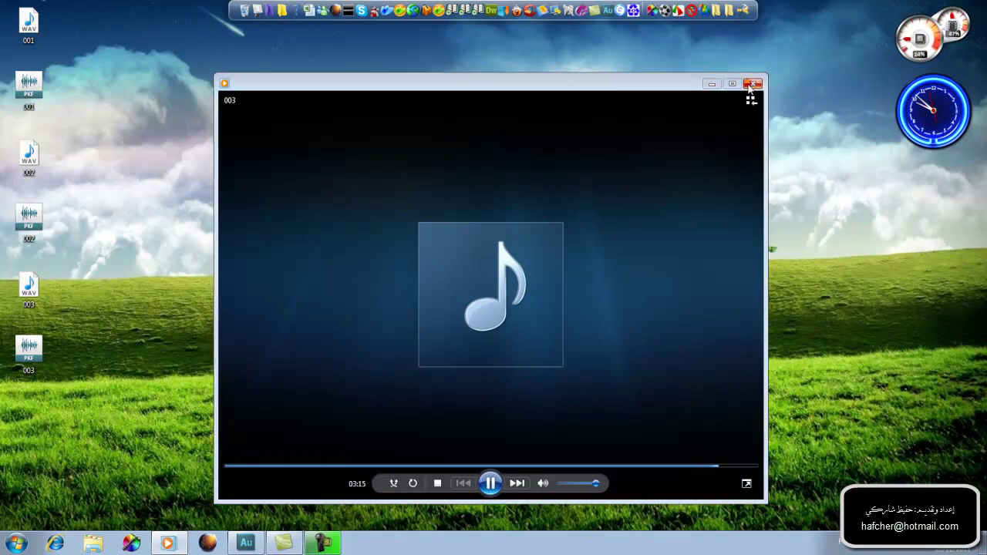
pyautogui.click(737, 466)
pyautogui.click(754, 85)
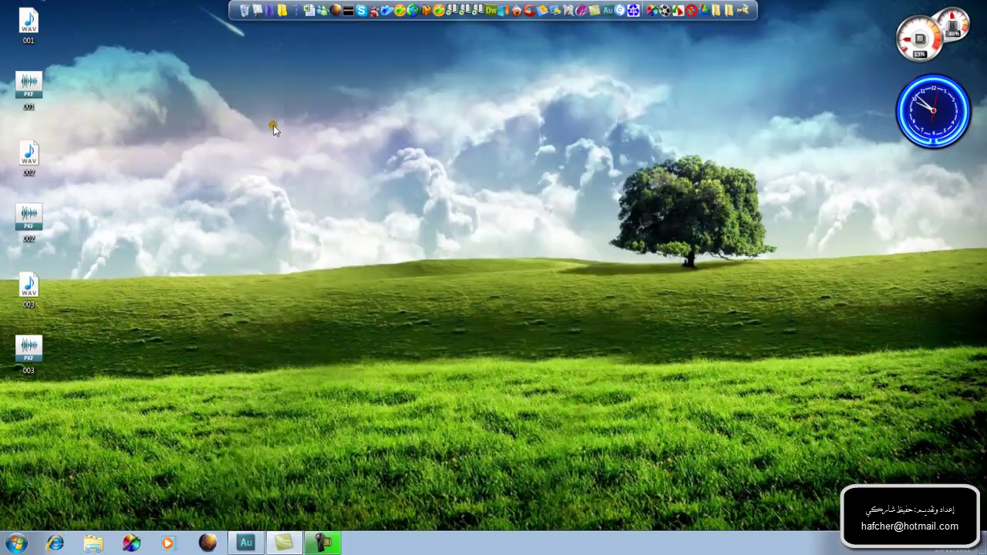
# - Switch to the file explorer and locate the 004 MP3 in the multi-track splitting subfolder of Projet de formation d'adpbe audition in Documents
pyautogui.click(257, 10)
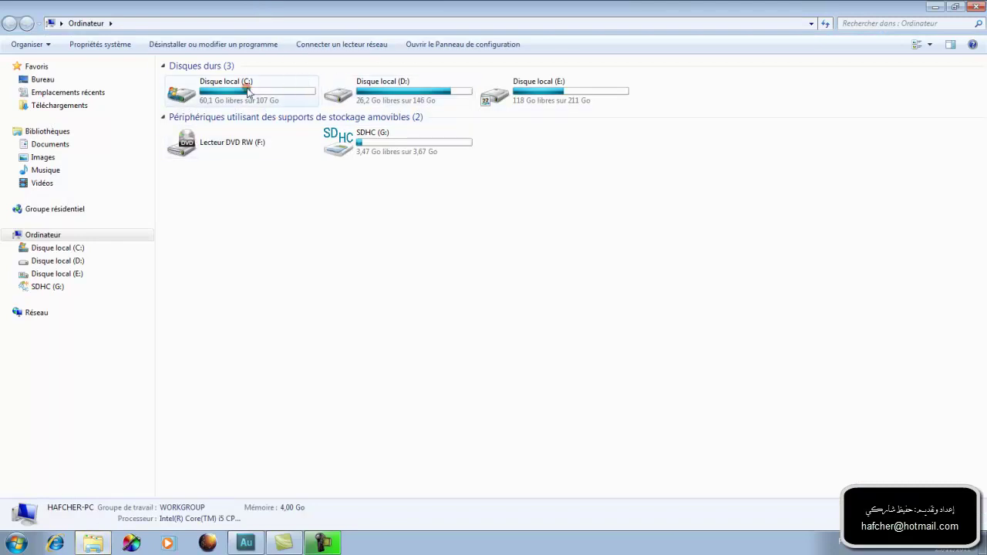
pyautogui.click(41, 149)
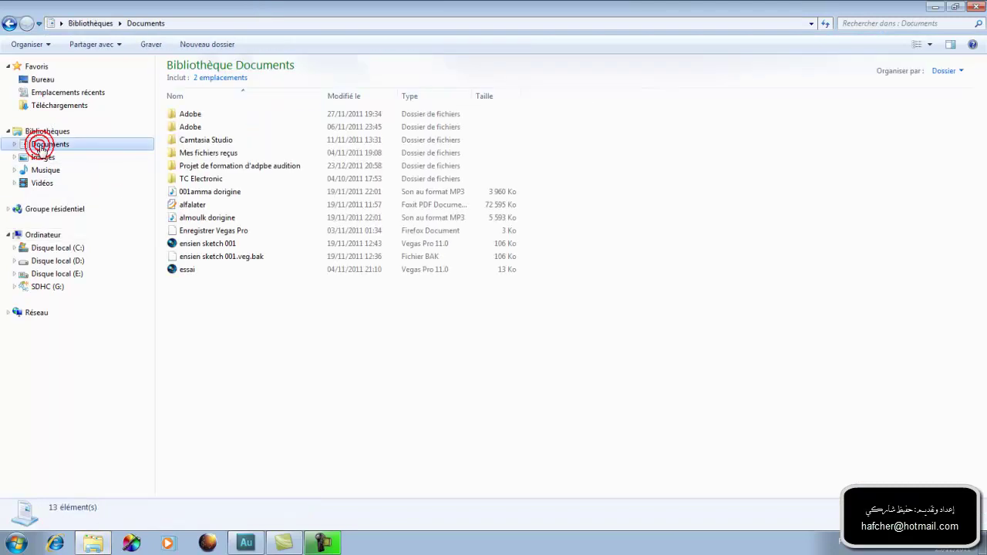
pyautogui.click(206, 168)
pyautogui.doubleClick(206, 166)
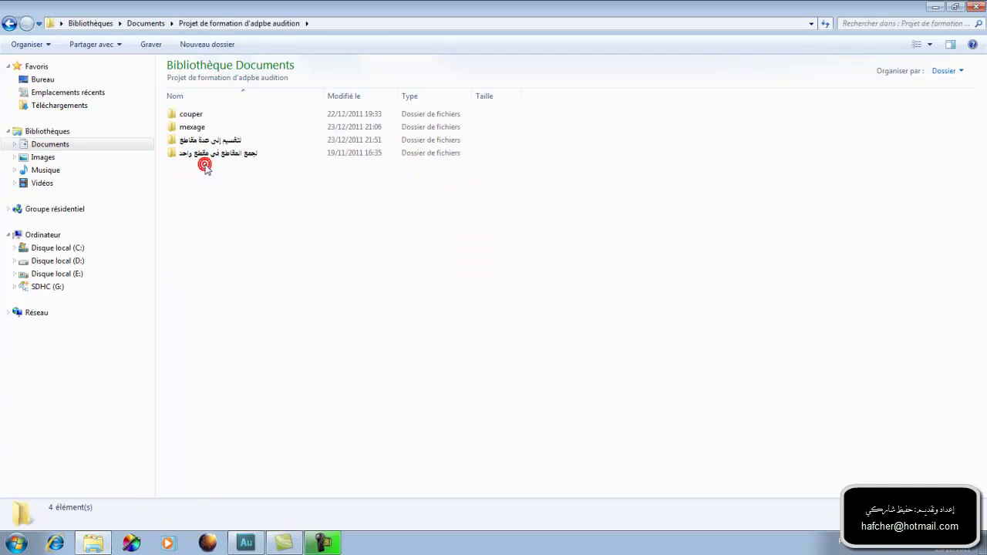
pyautogui.doubleClick(182, 116)
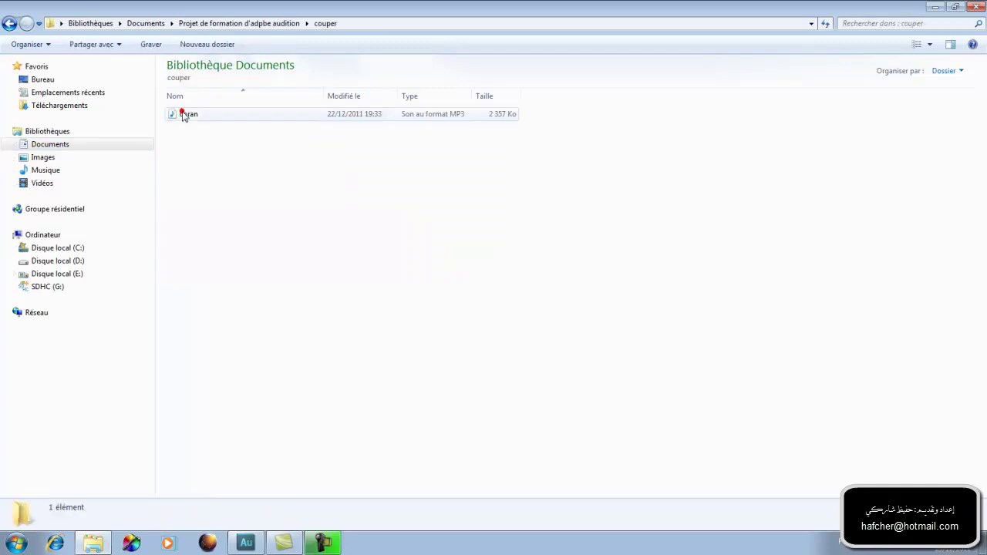
pyautogui.click(8, 23)
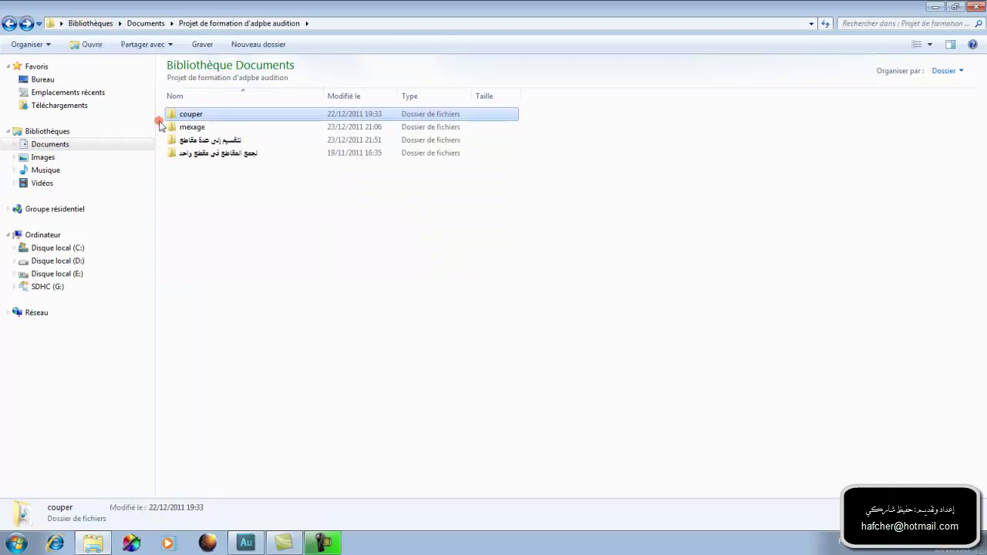
pyautogui.click(220, 142)
pyautogui.doubleClick(220, 143)
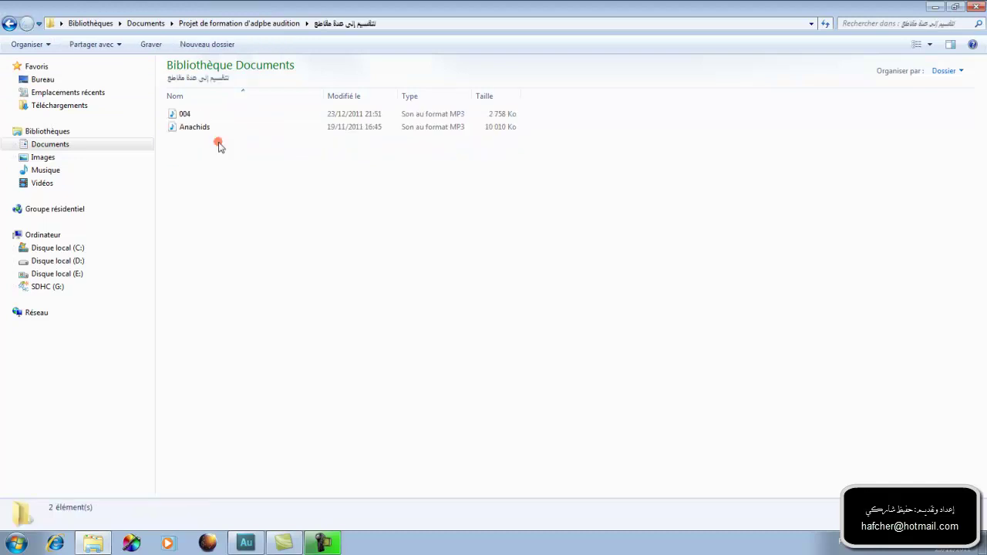
pyautogui.click(231, 119)
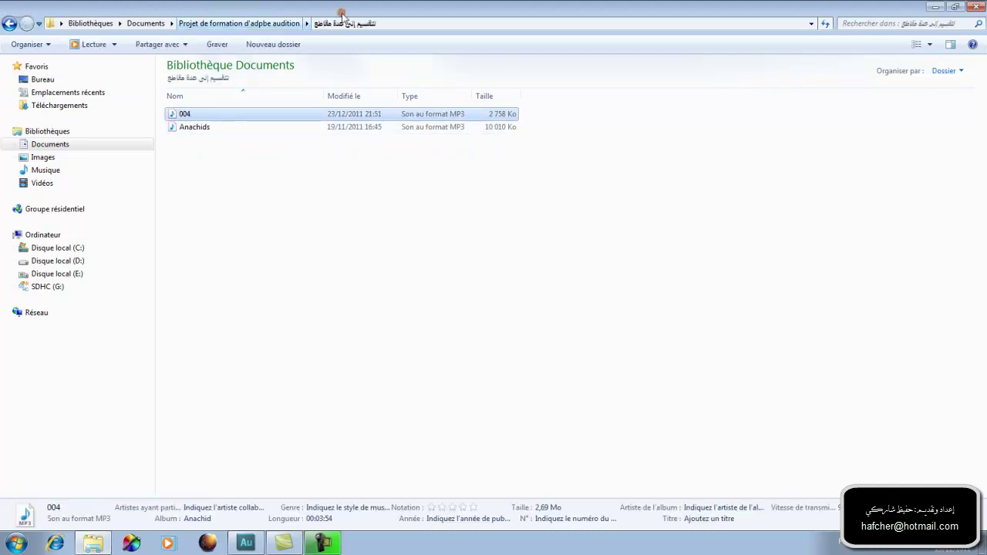
# - Play the 004 MP3 in the media player, sample it near the start and near the end, and close the player
pyautogui.doubleClick(183, 116)
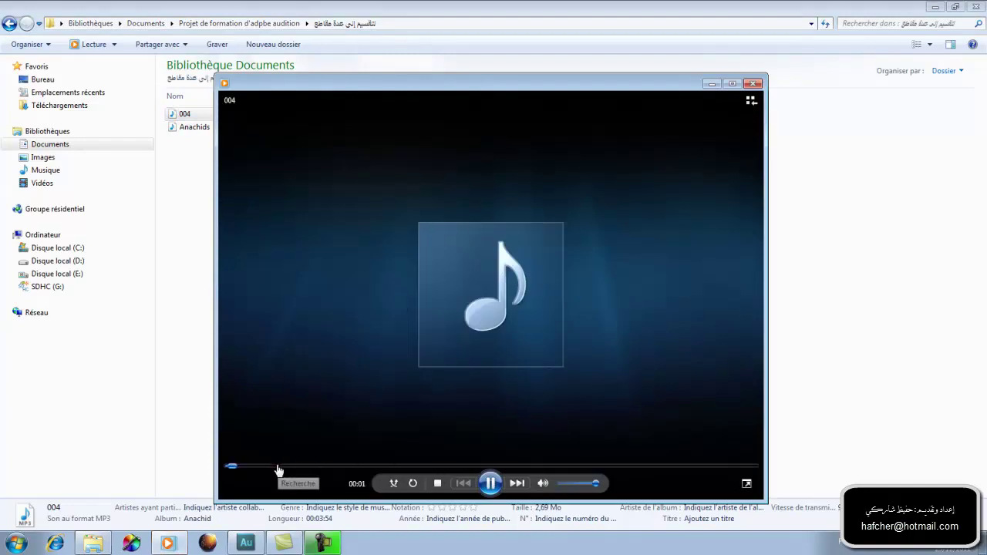
pyautogui.click(278, 467)
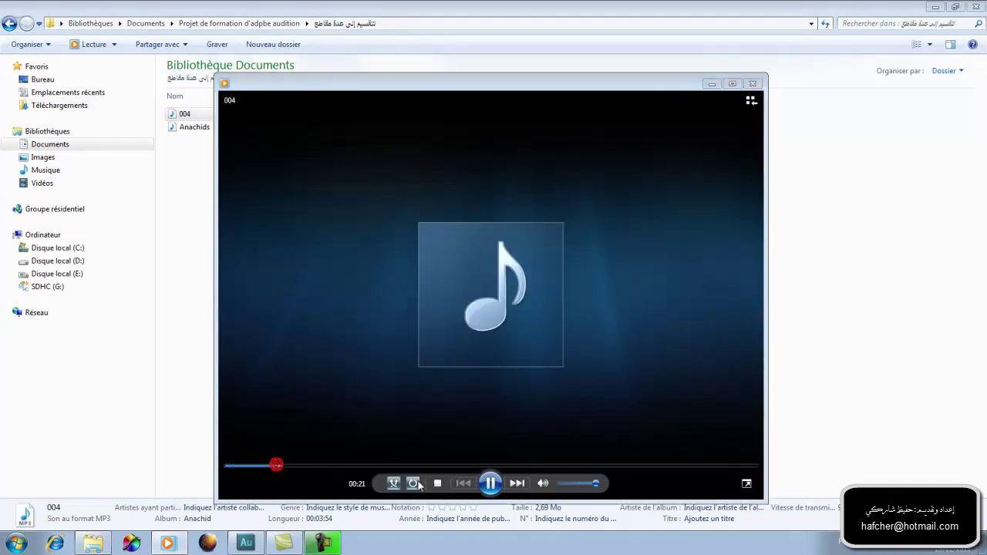
pyautogui.click(739, 467)
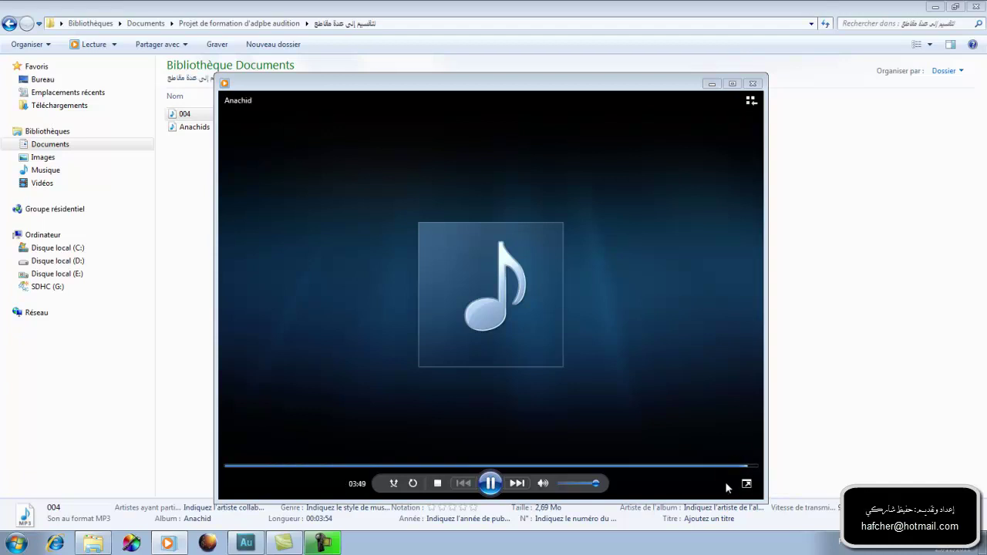
pyautogui.click(753, 83)
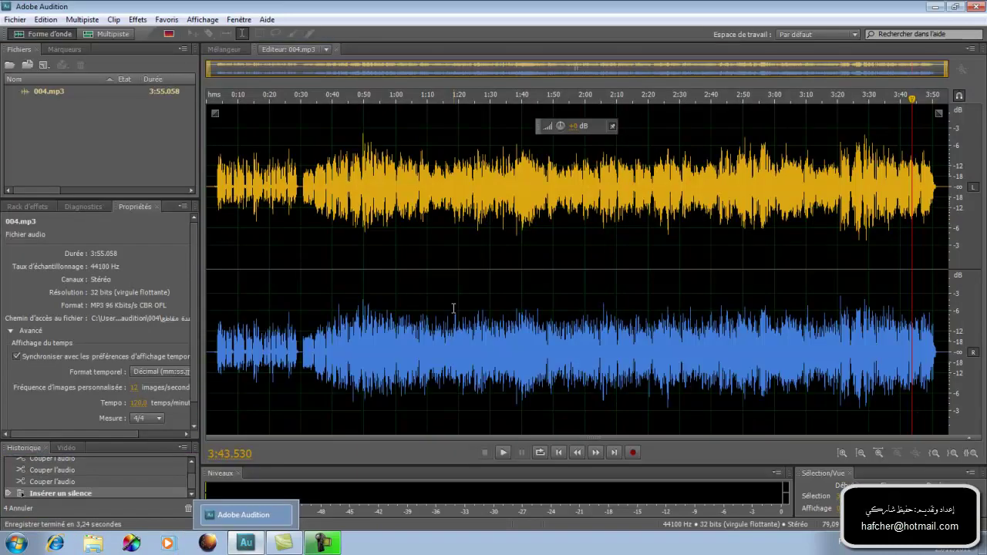